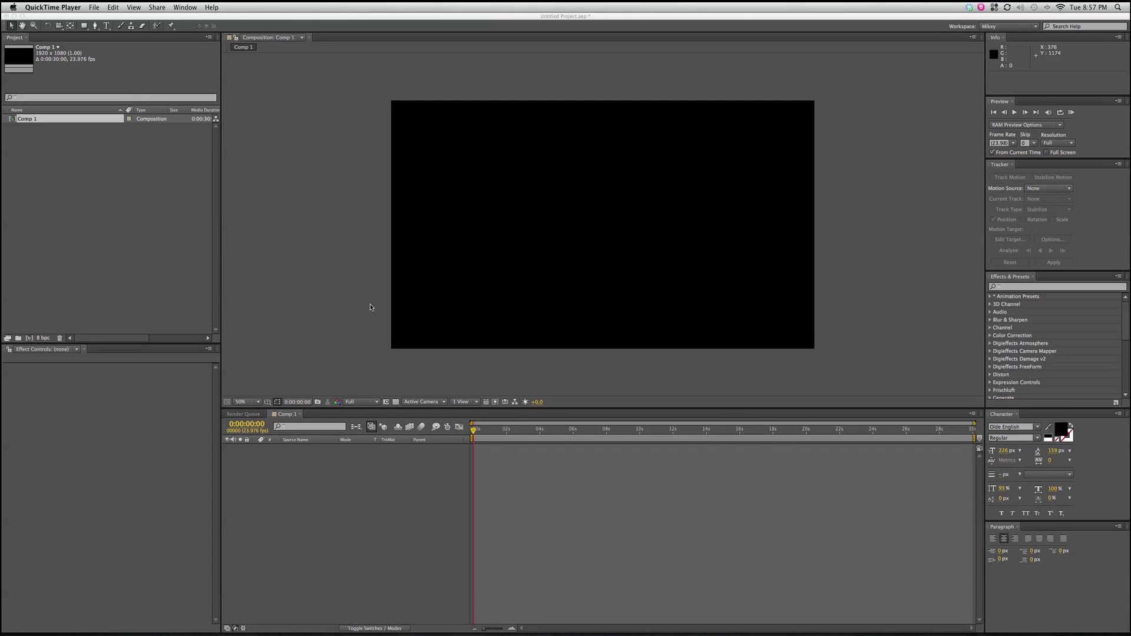
Create a text layer reading 'text' and drag it to the centre of the composition.
left_click(370, 307)
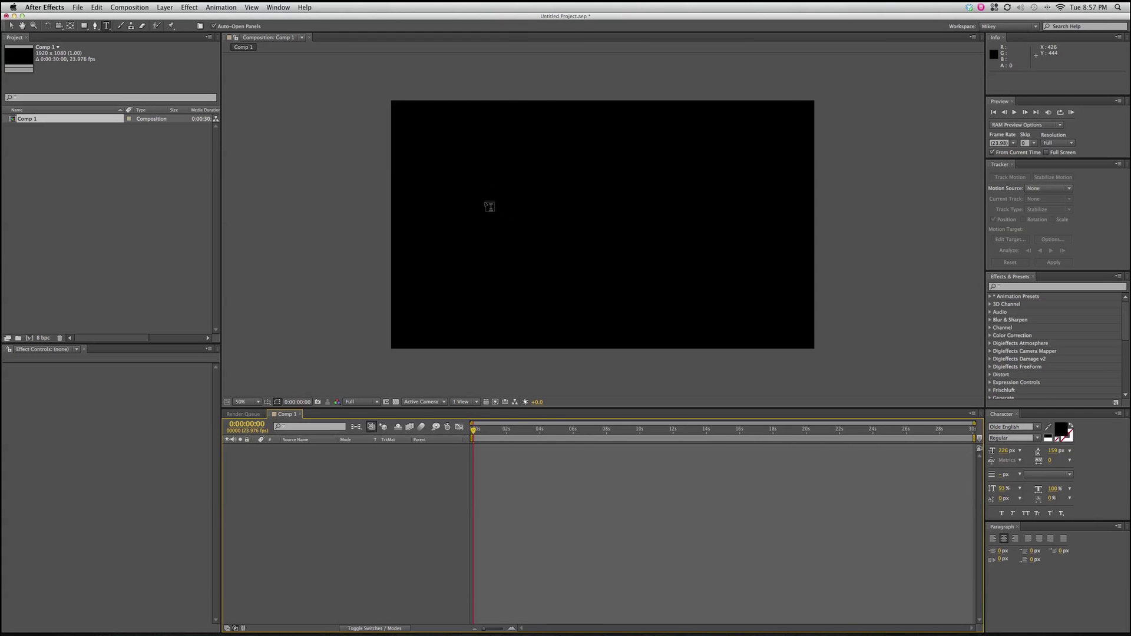
left_click(978, 406)
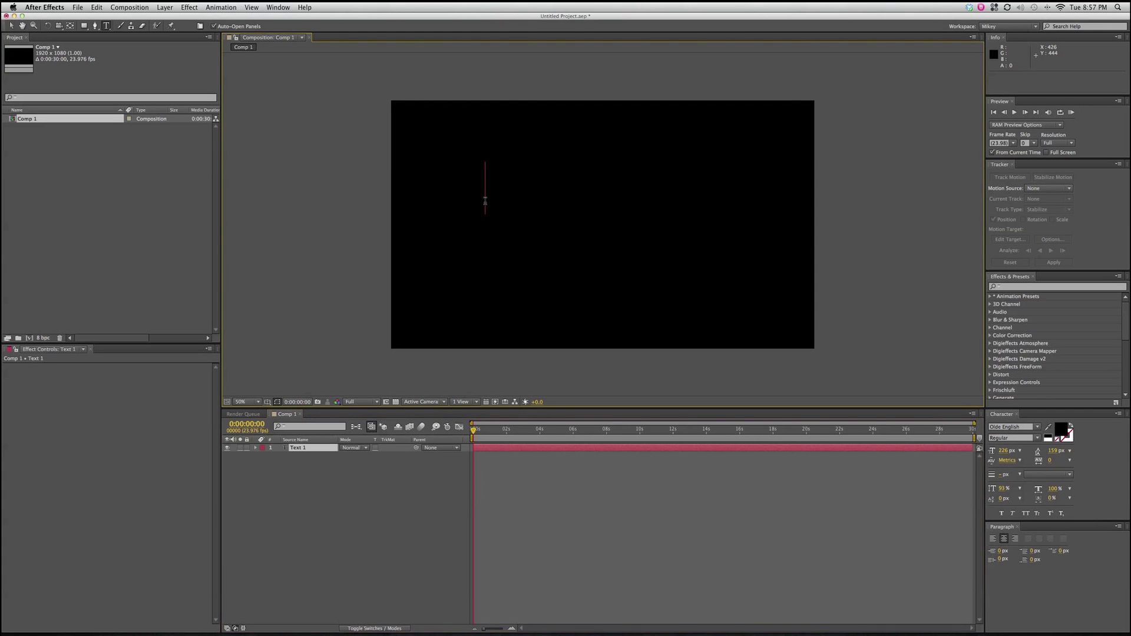
type("text")
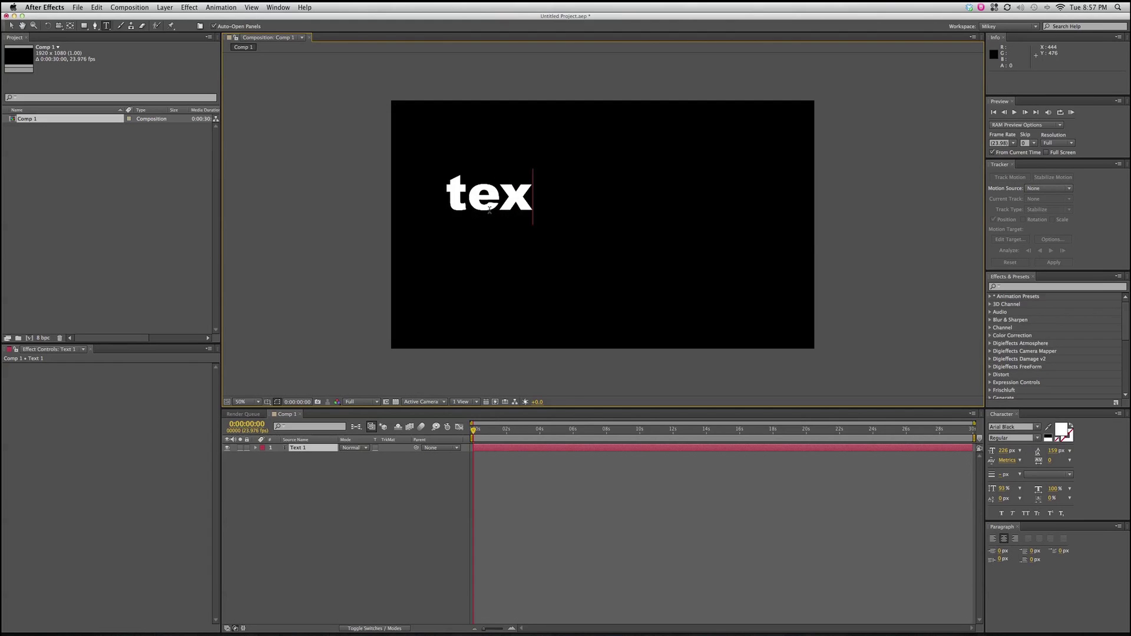
left_click(11, 25)
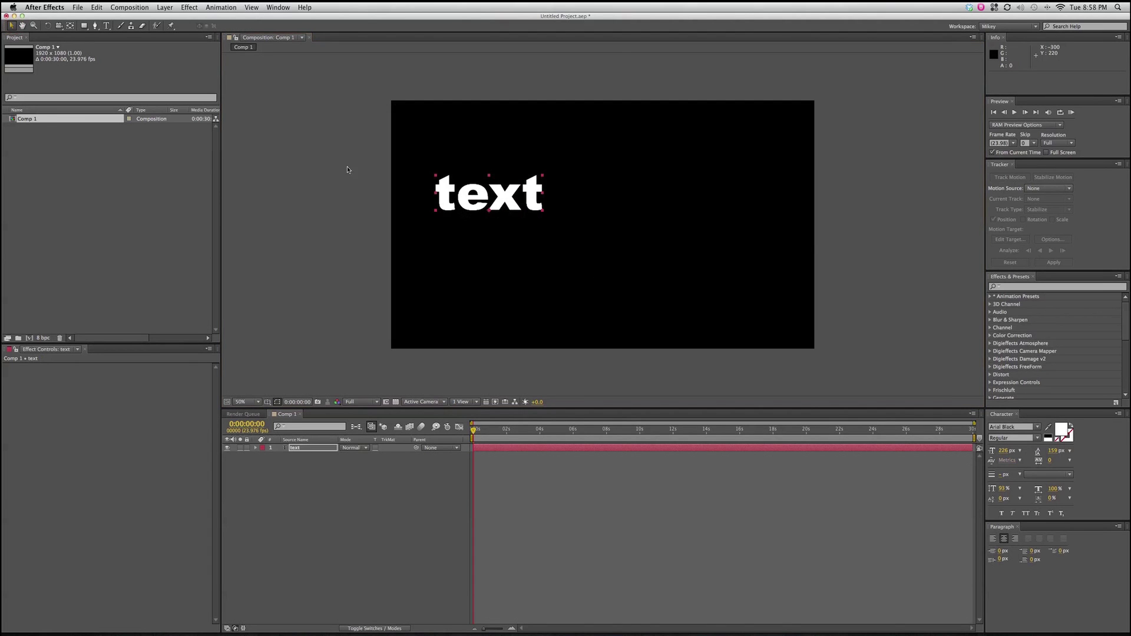
left_click_drag(508, 199, 606, 221)
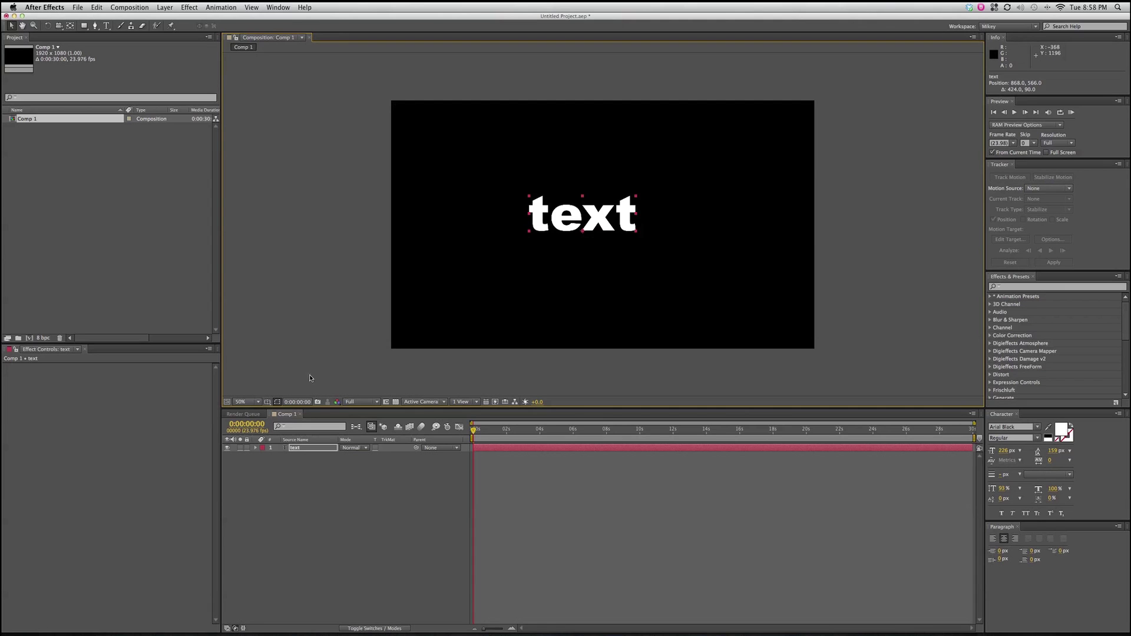
left_click(257, 448)
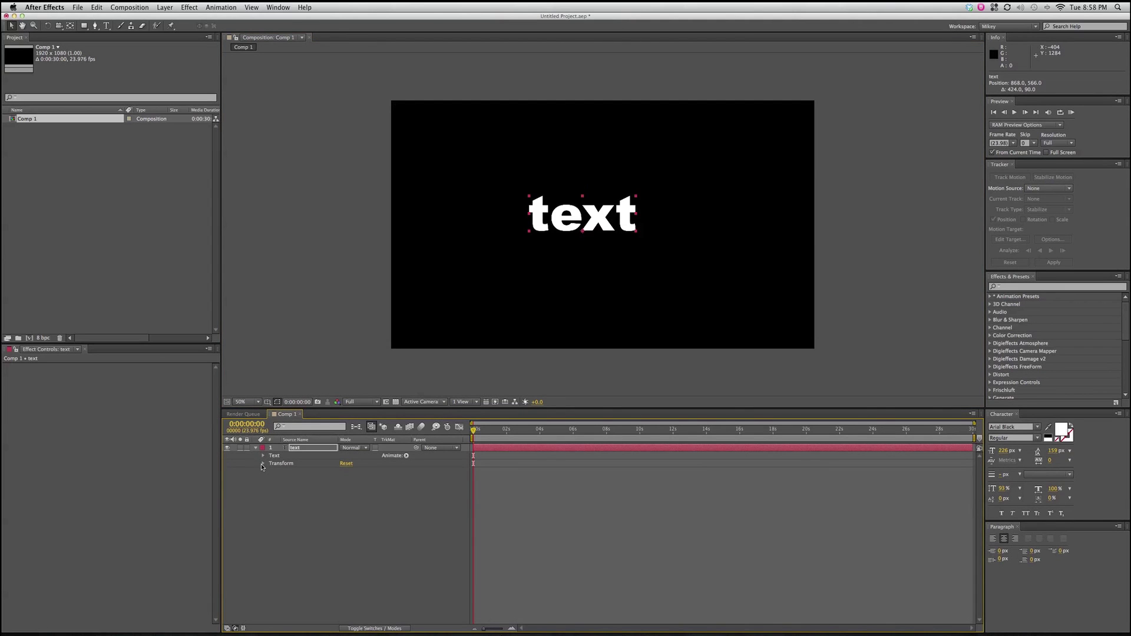
Test rotation and scale on the text, reset Transform, then place it at Position 878, 572.
left_click(263, 465)
left_click_drag(360, 498, 422, 479)
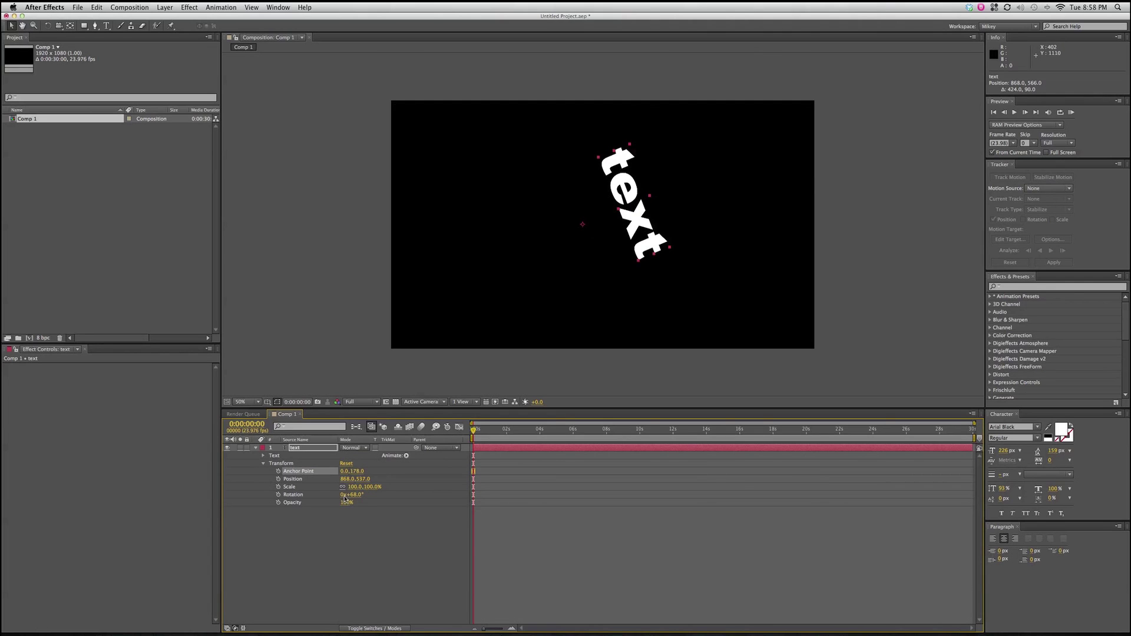
mouse_move(352, 489)
left_mouse_down()
mouse_move(386, 489)
mouse_move(345, 491)
mouse_move(355, 499)
mouse_move(454, 515)
mouse_move(336, 501)
mouse_move(347, 504)
left_mouse_up()
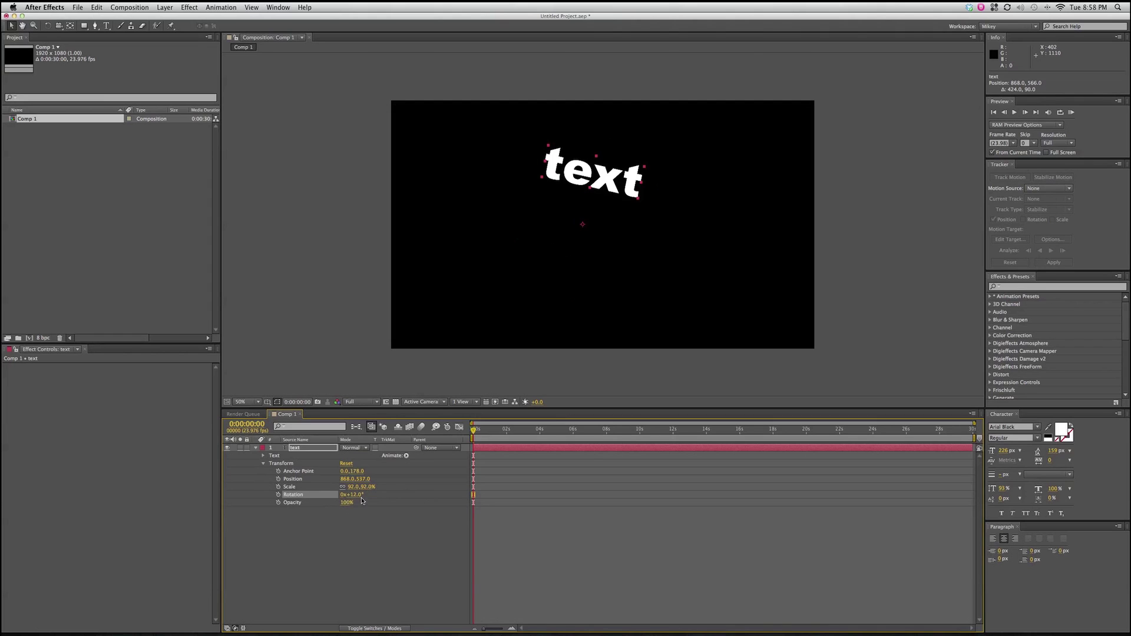
left_click(352, 463)
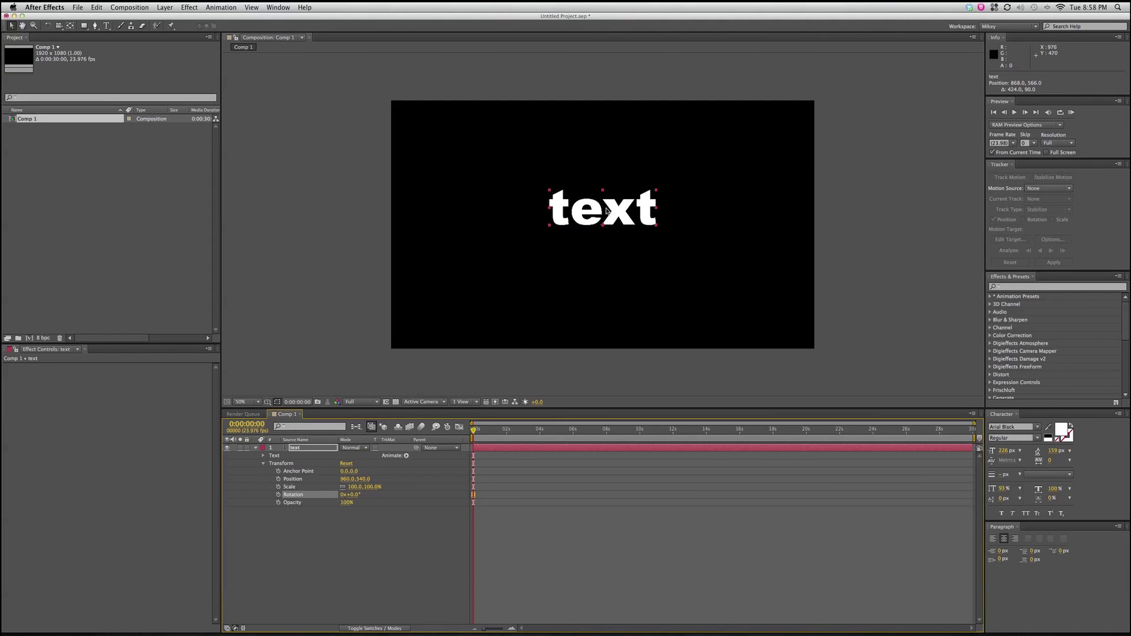
left_click_drag(603, 212, 579, 221)
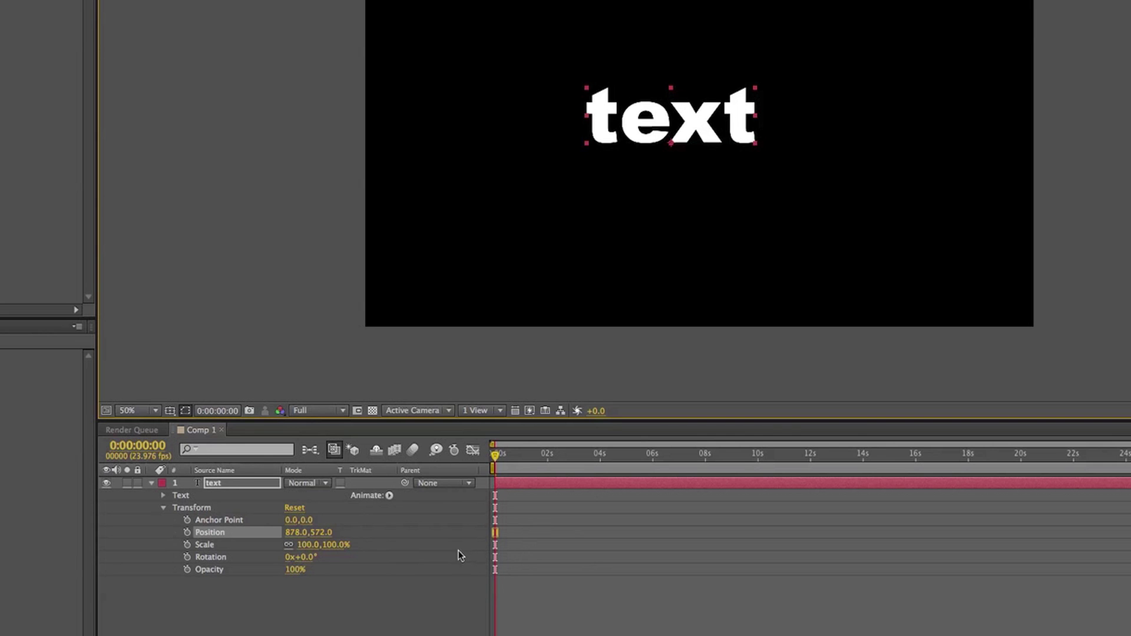
Add a Scale text animator and set Animator 1's Scale to 157%.
left_click(390, 496)
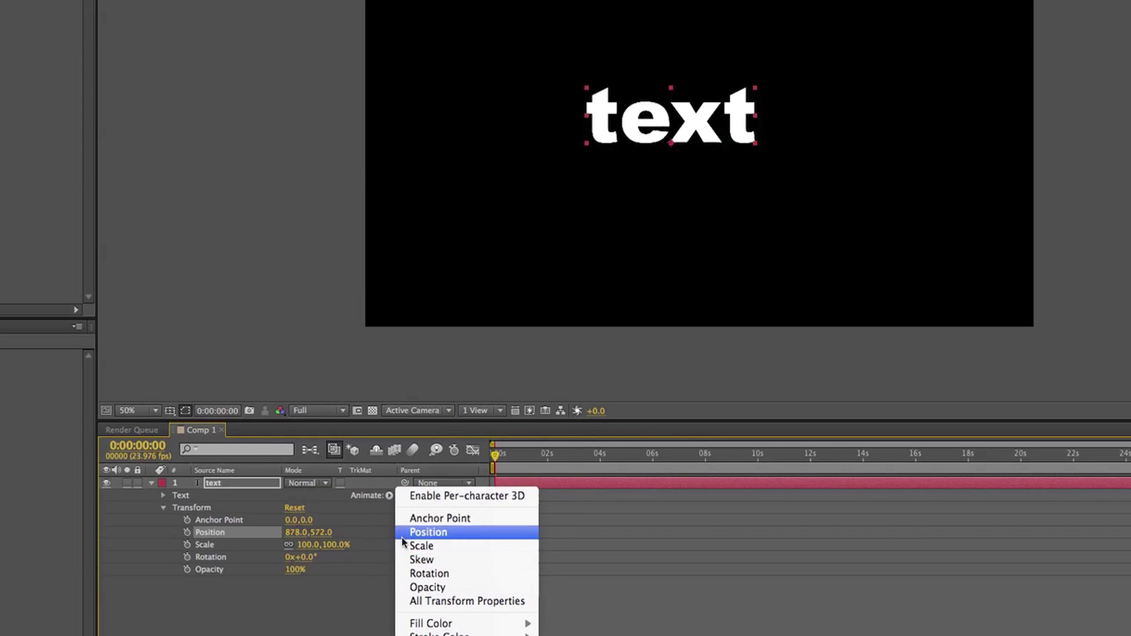
left_click(435, 546)
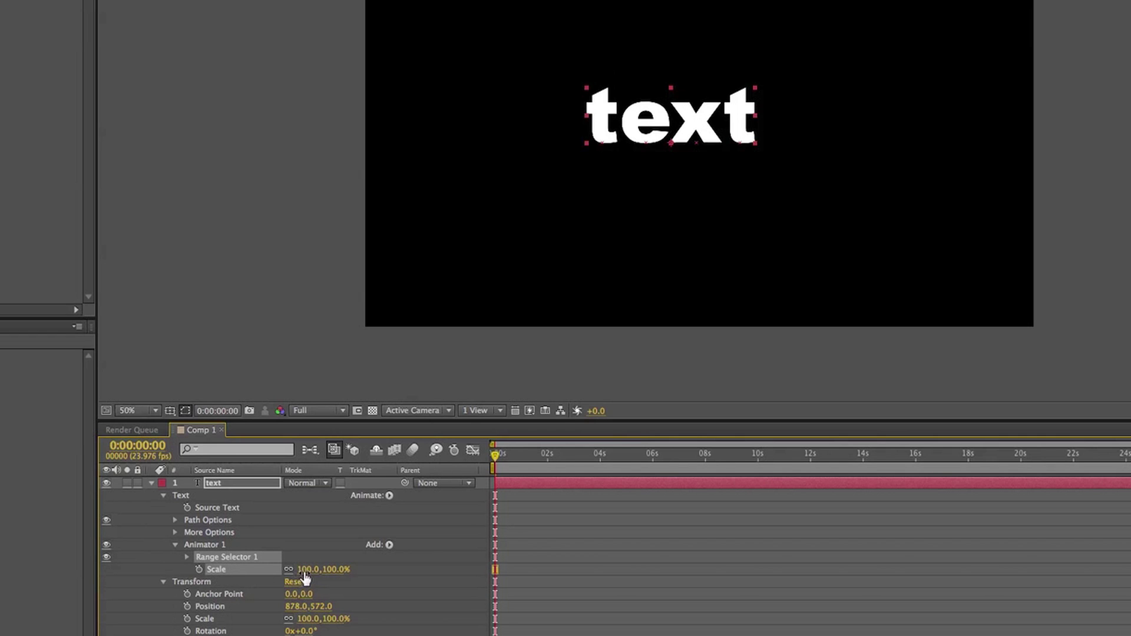
left_click_drag(306, 575, 343, 570)
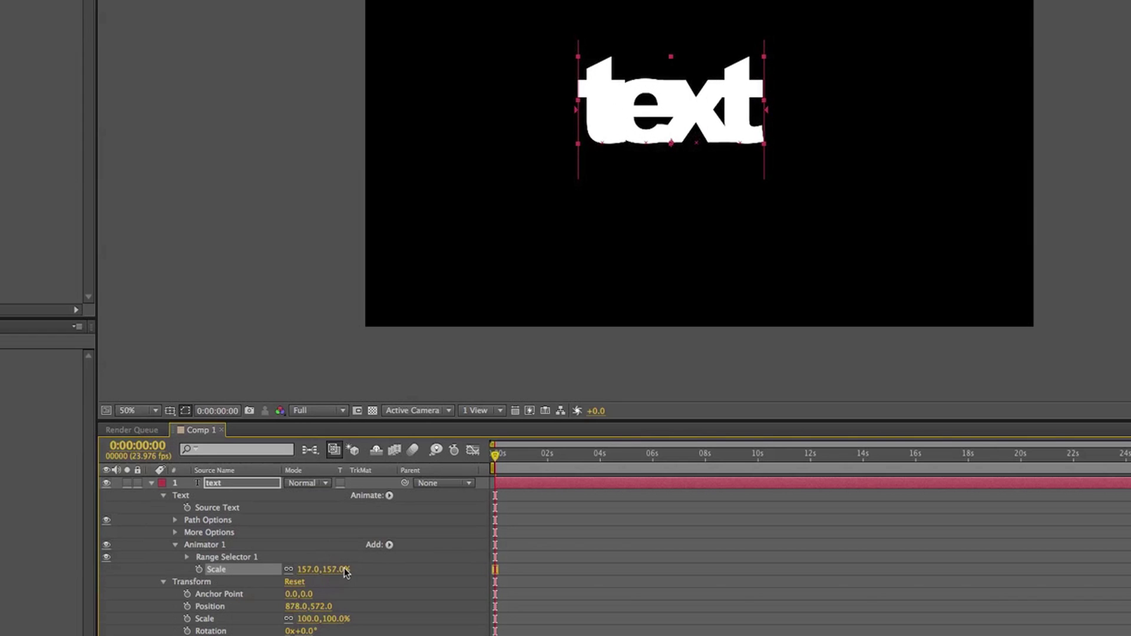
Zoom the viewer to 100%, set Range Selector End to 0% and keyframe it.
left_click(187, 557)
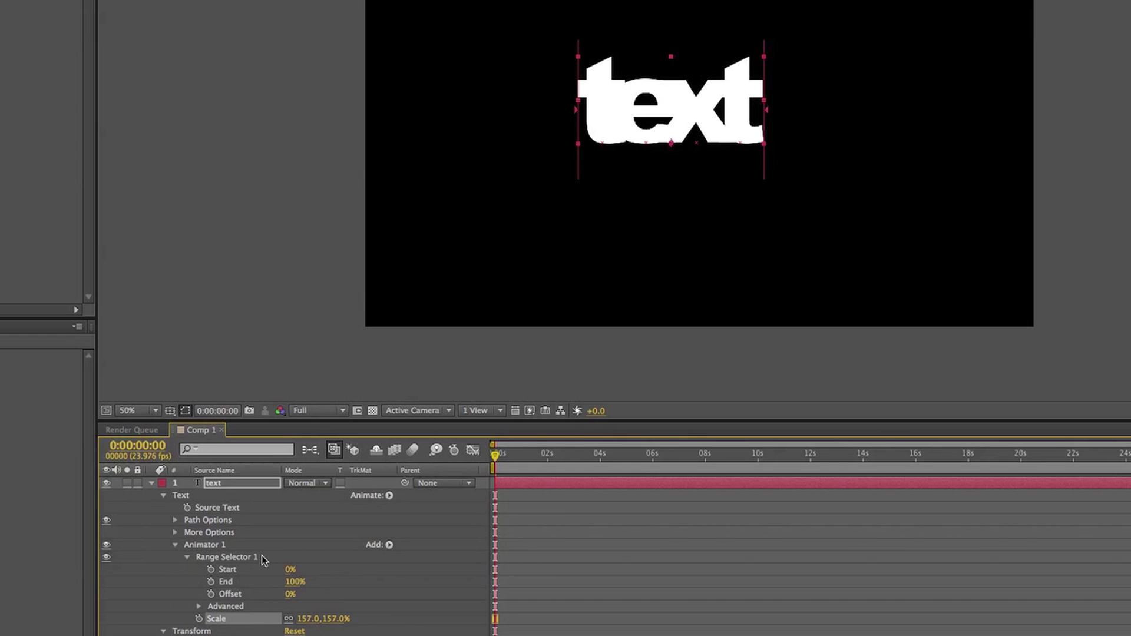
key("period")
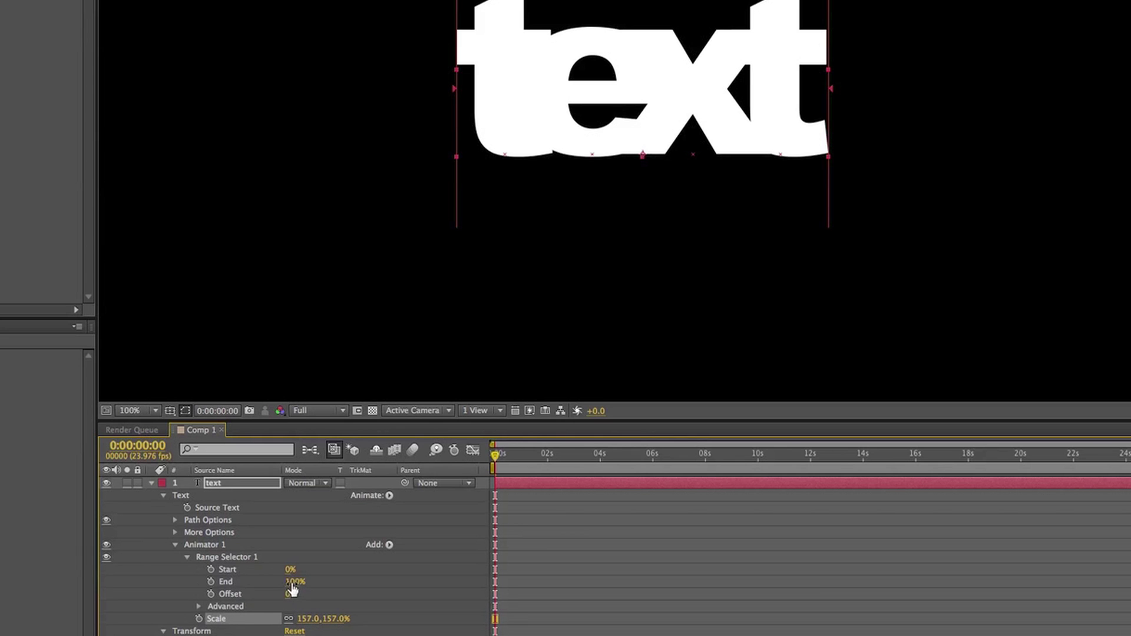
left_click_drag(293, 583, 179, 576)
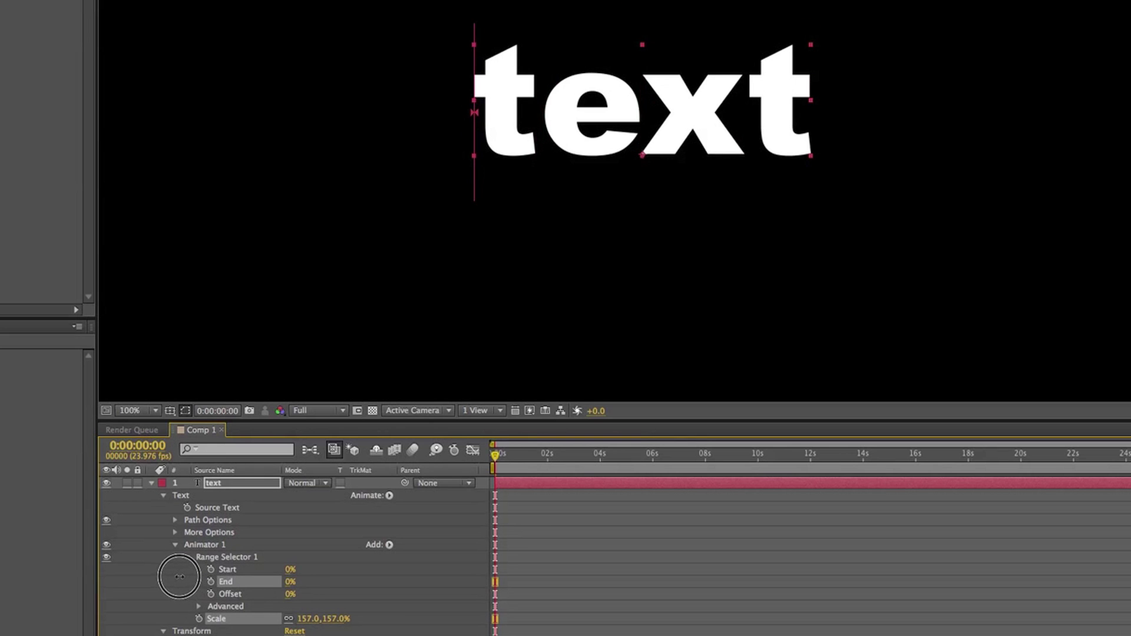
left_click(211, 582)
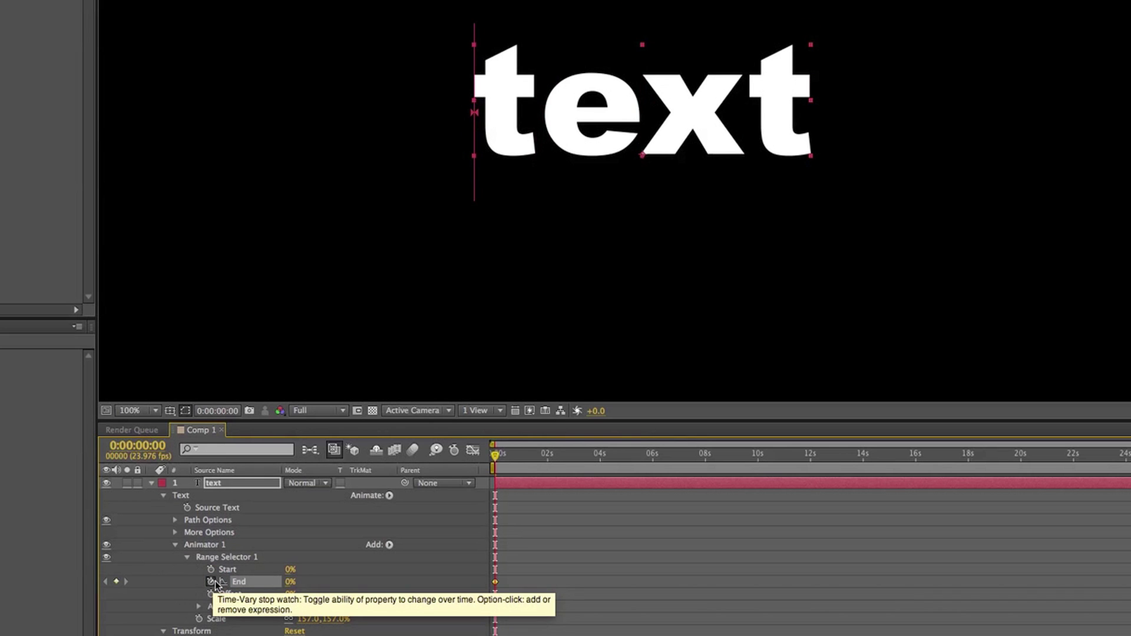
Keyframe range End at 100% at 1:06, then return to the timeline start.
key("space")
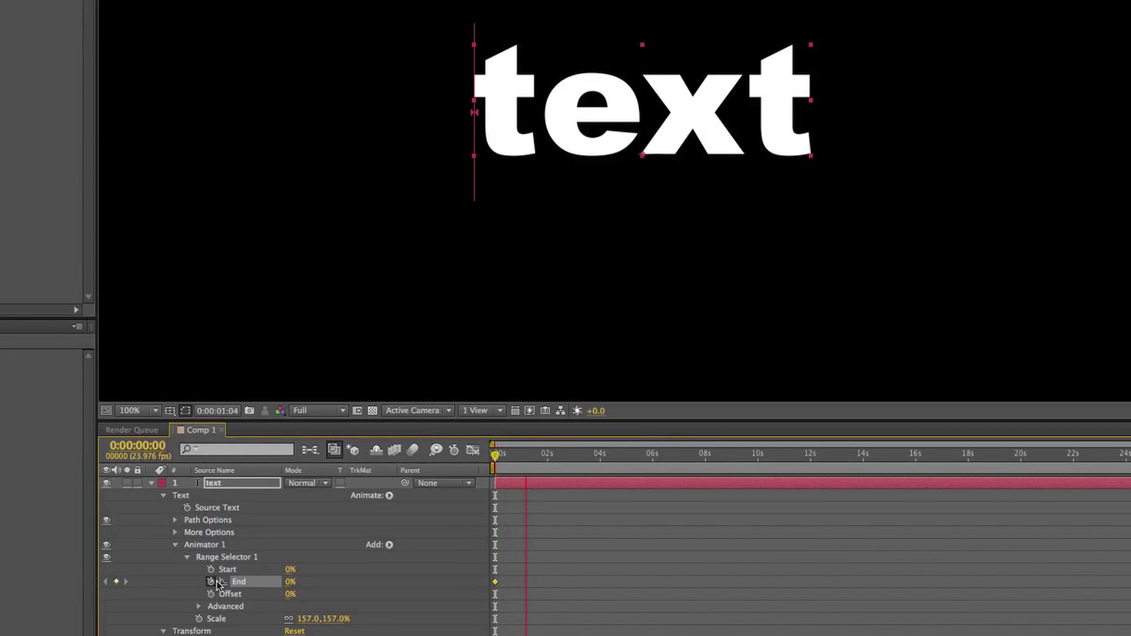
key("space")
left_click_drag(289, 583, 472, 591)
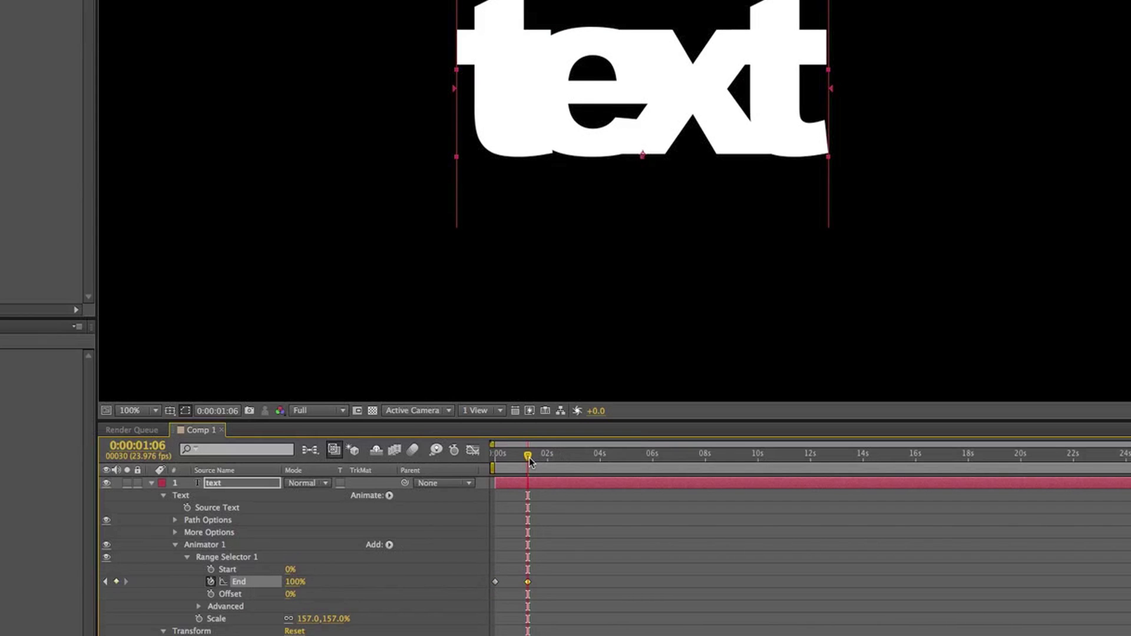
left_click_drag(529, 458, 440, 459)
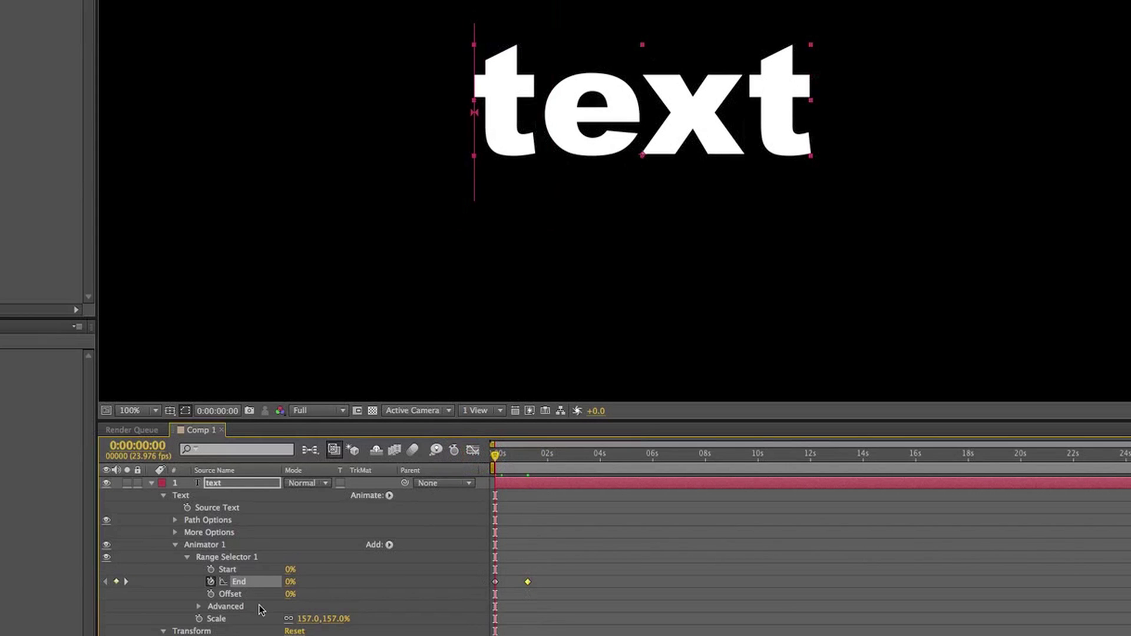
Keyframe range Start from 0% to 100% at 1:06, preview, and select both Start keyframes.
left_click(210, 569)
key("KP_0")
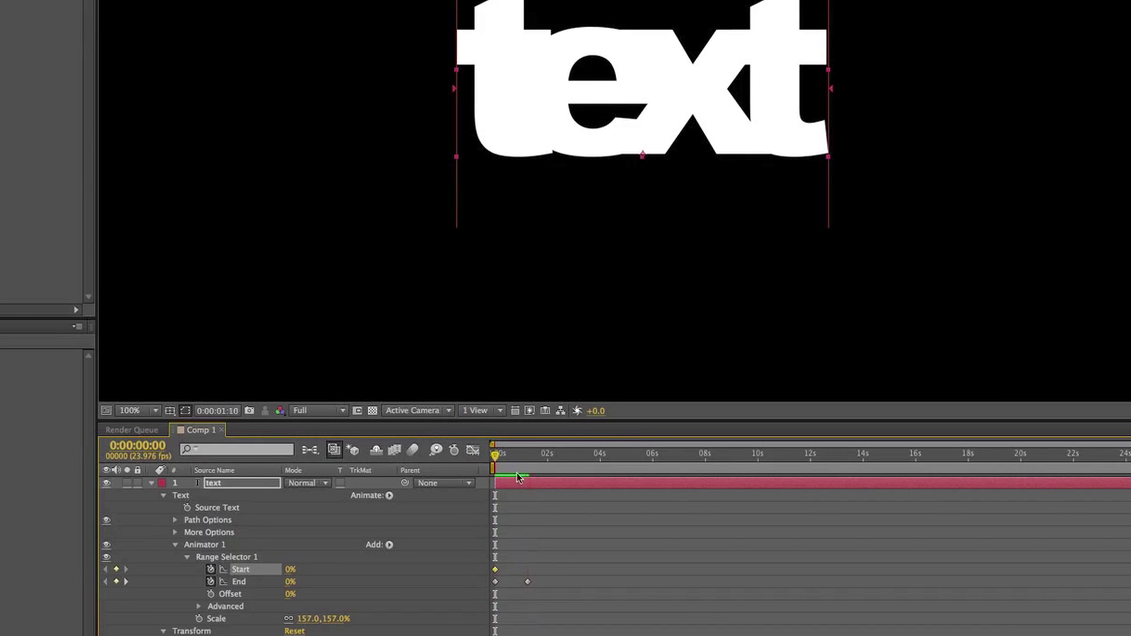
key("j")
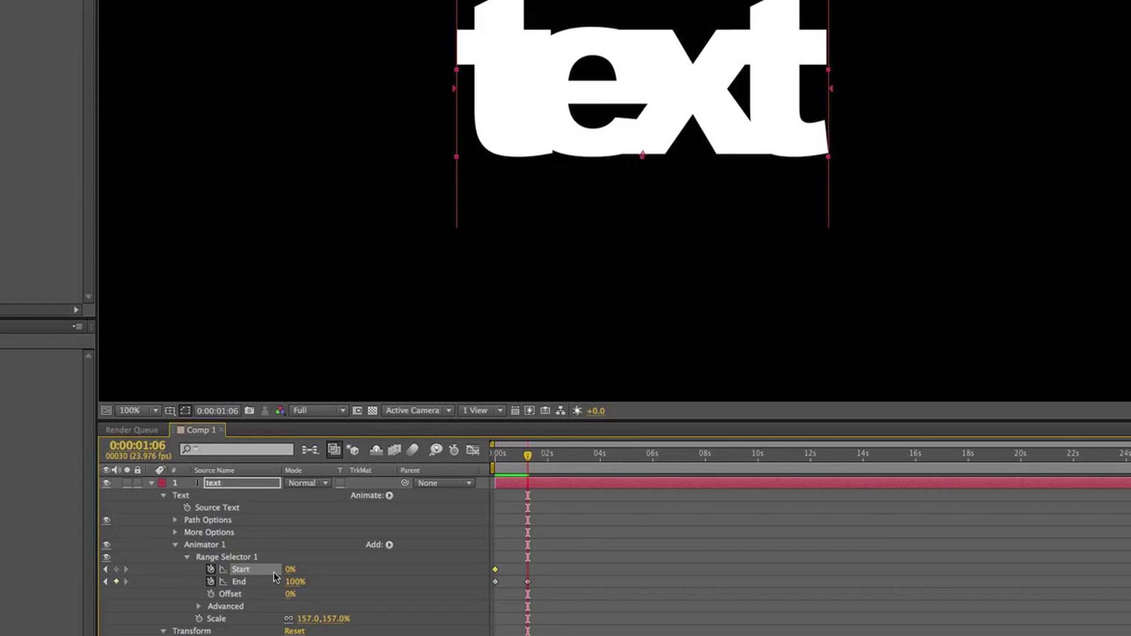
left_click_drag(291, 573, 467, 570)
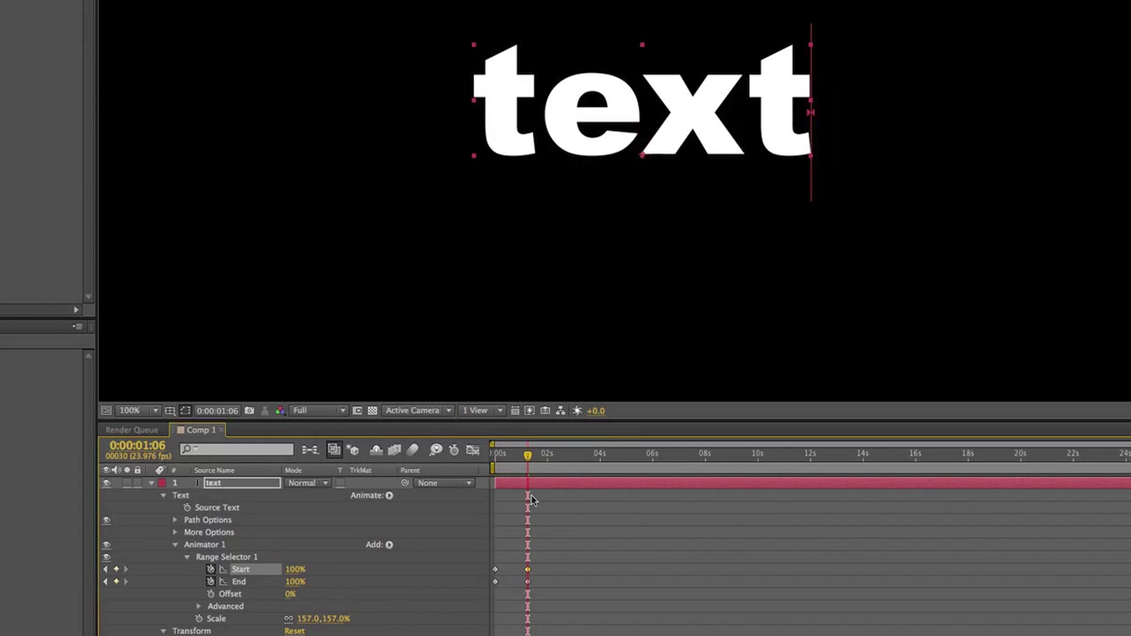
left_click_drag(528, 468, 442, 456)
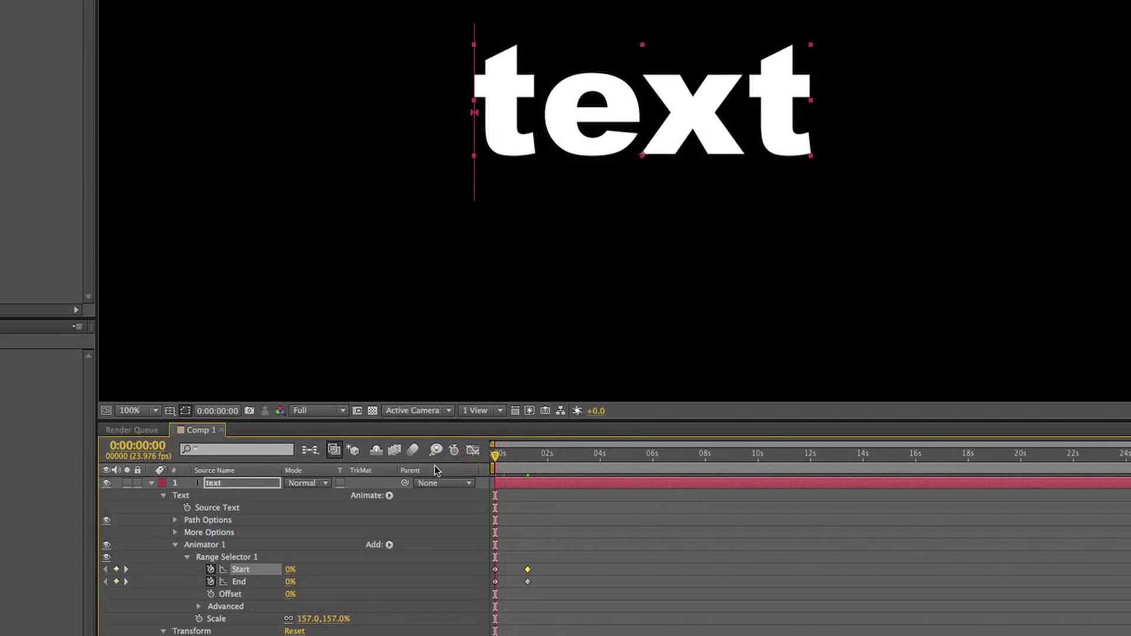
key("space")
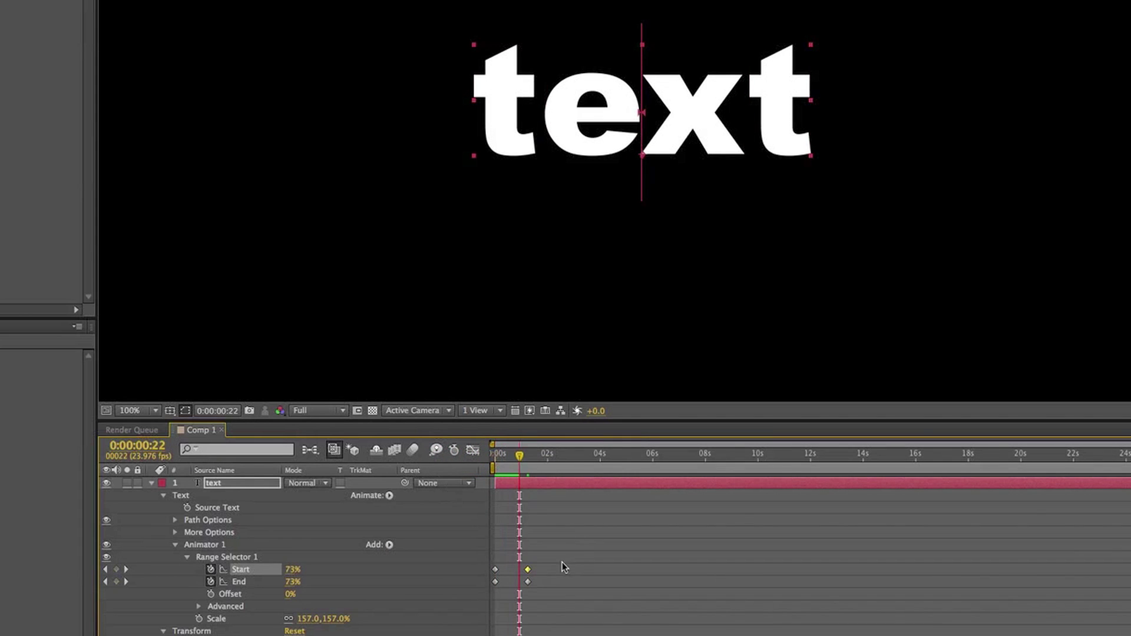
left_click_drag(542, 574, 502, 573)
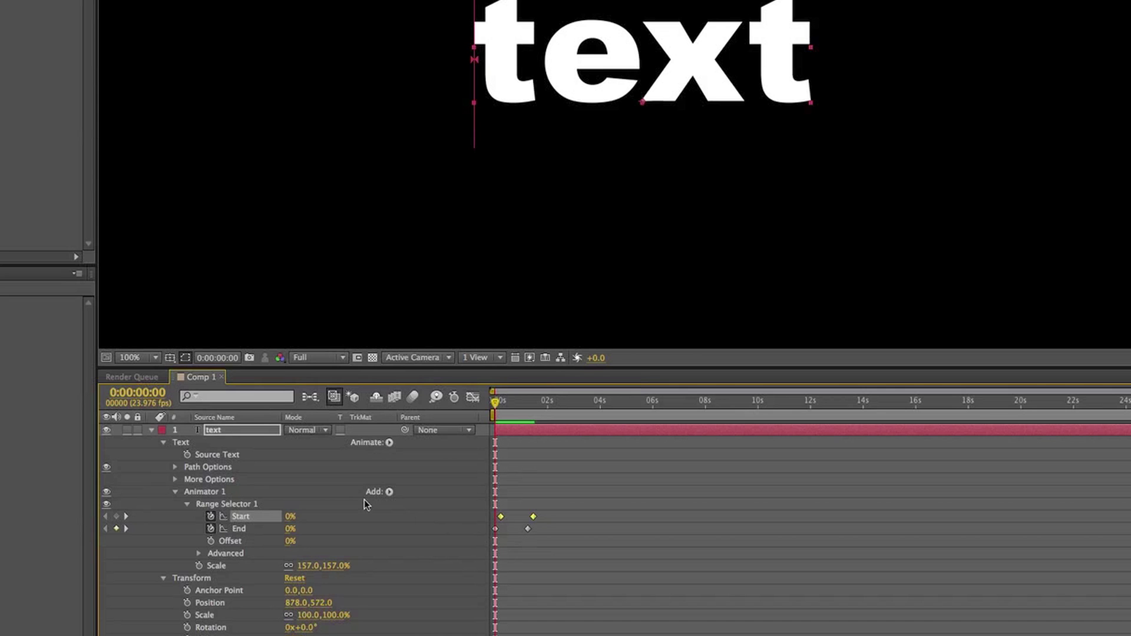
Add a 56° character Rotation to Animator 1 and preview the result.
left_click(389, 444)
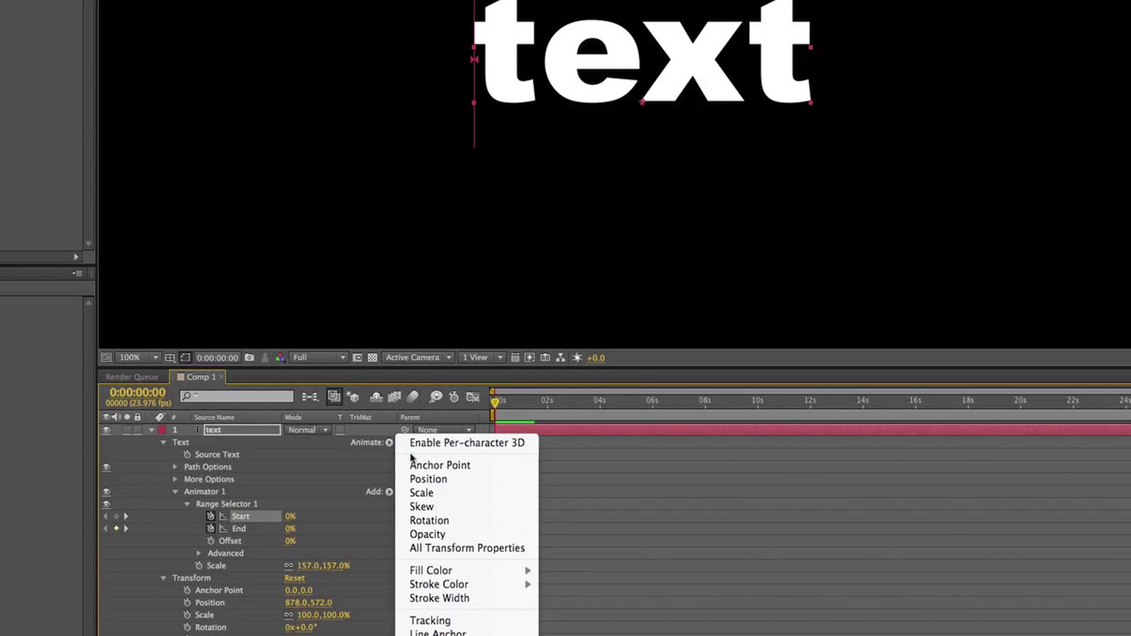
left_click(432, 521)
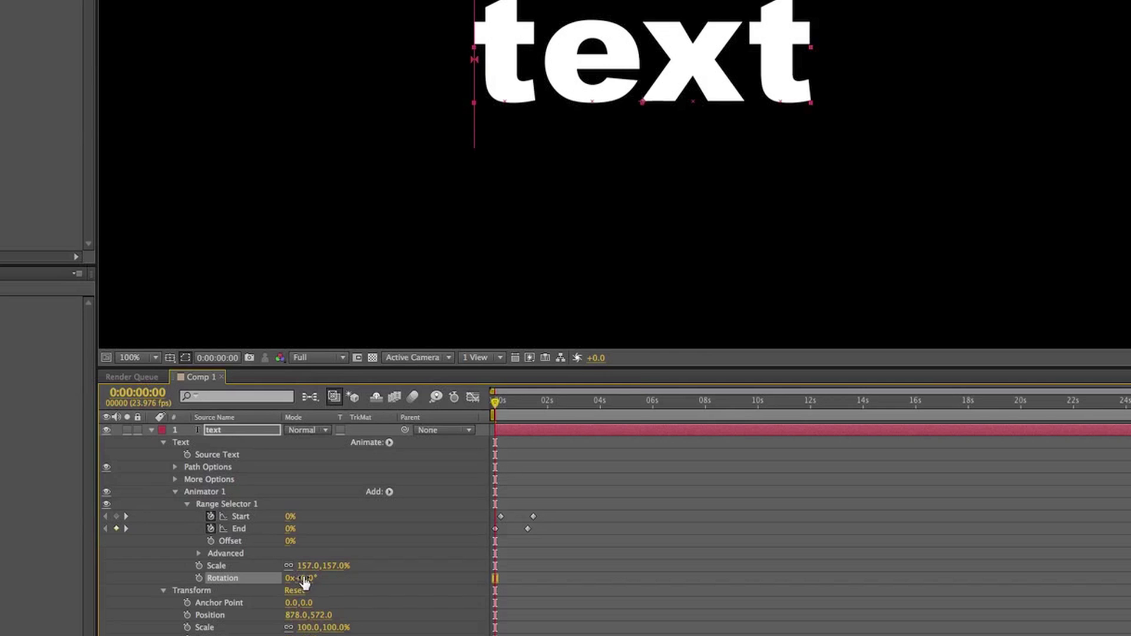
left_click_drag(302, 579, 373, 581)
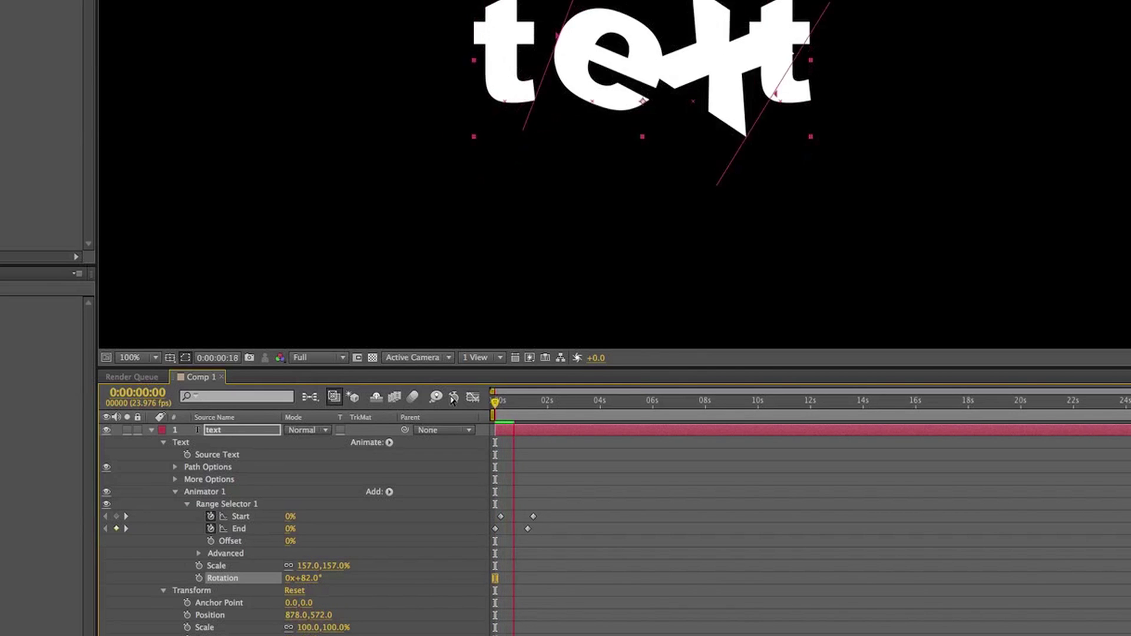
mouse_move(495, 401)
left_mouse_down()
mouse_move(537, 407)
mouse_move(474, 409)
left_mouse_up()
key("space")
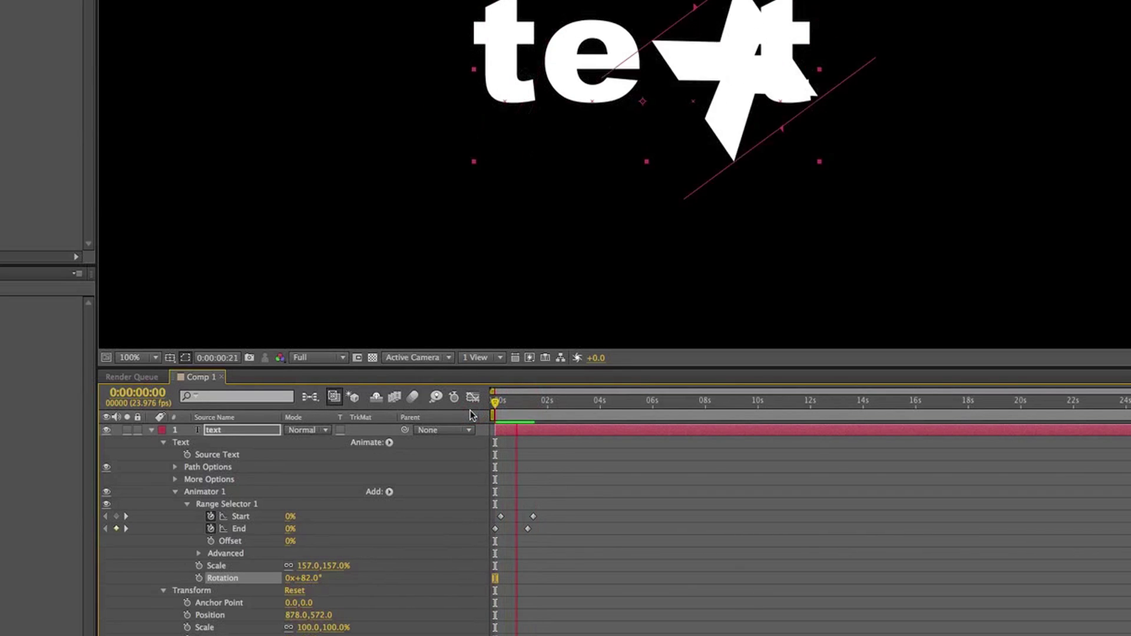
key("space")
Delete the Rotation property from Animator 1 and select Range Selector 1.
key("Delete")
left_click(221, 504)
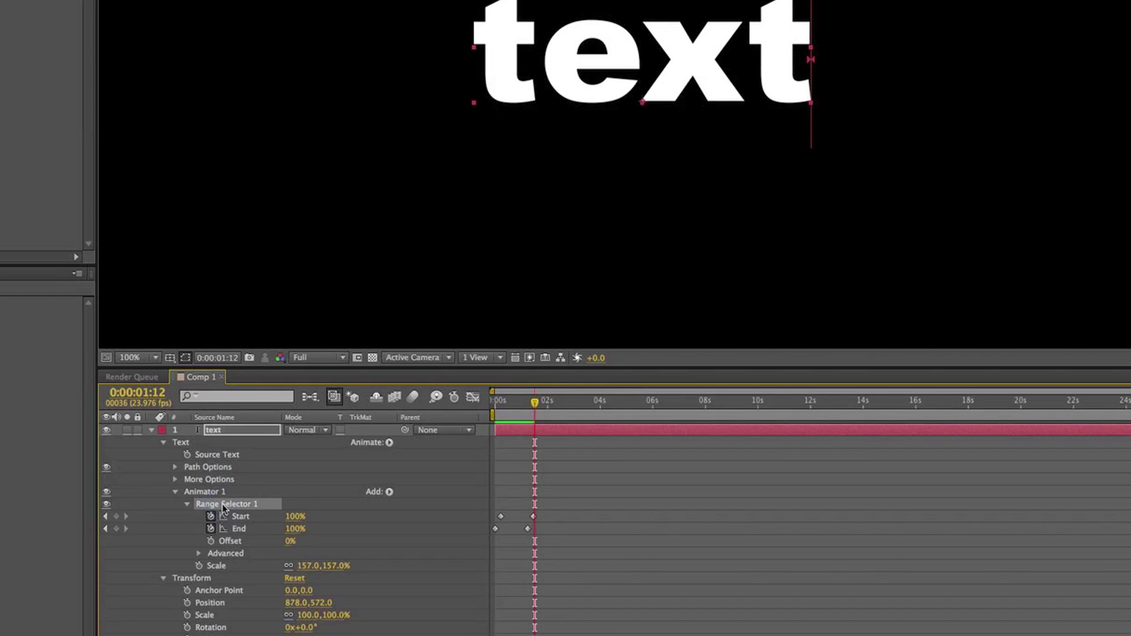
left_click(389, 492)
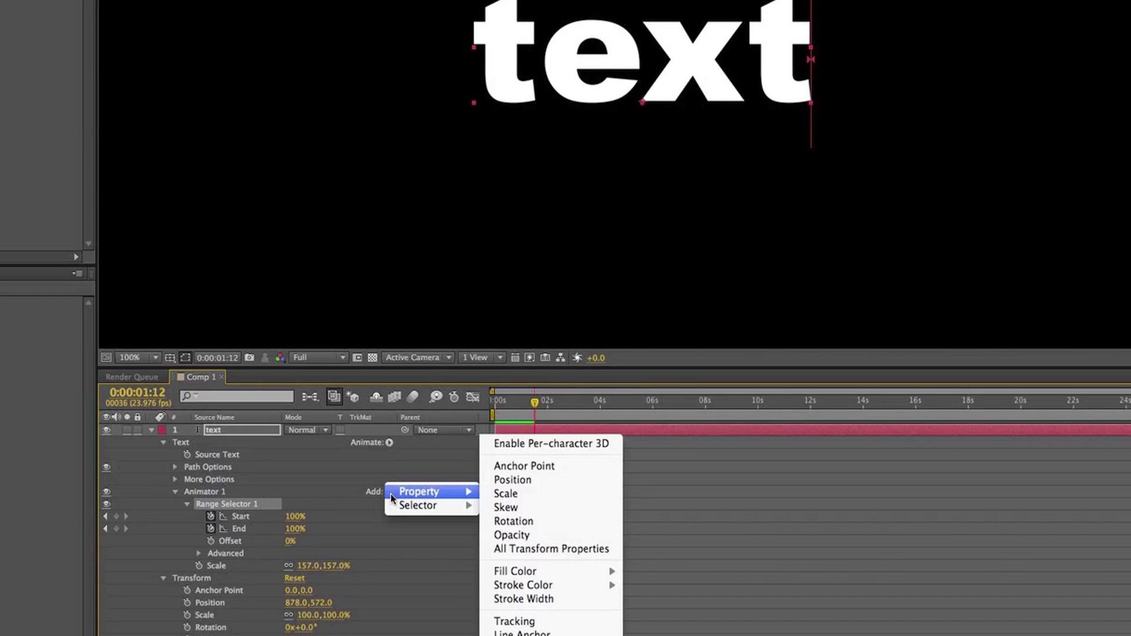
Add Opacity 0% and Skew 39 to Animator 1, then preview from the start.
left_click(522, 539)
left_click_drag(290, 578, 209, 582)
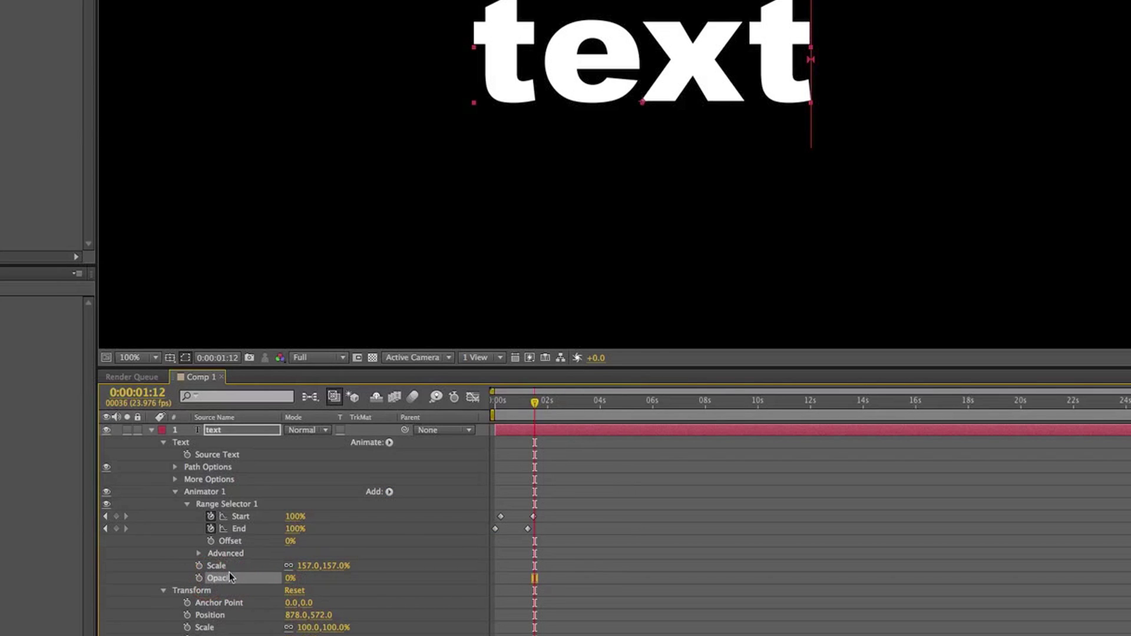
left_click(390, 494)
mouse_move(391, 497)
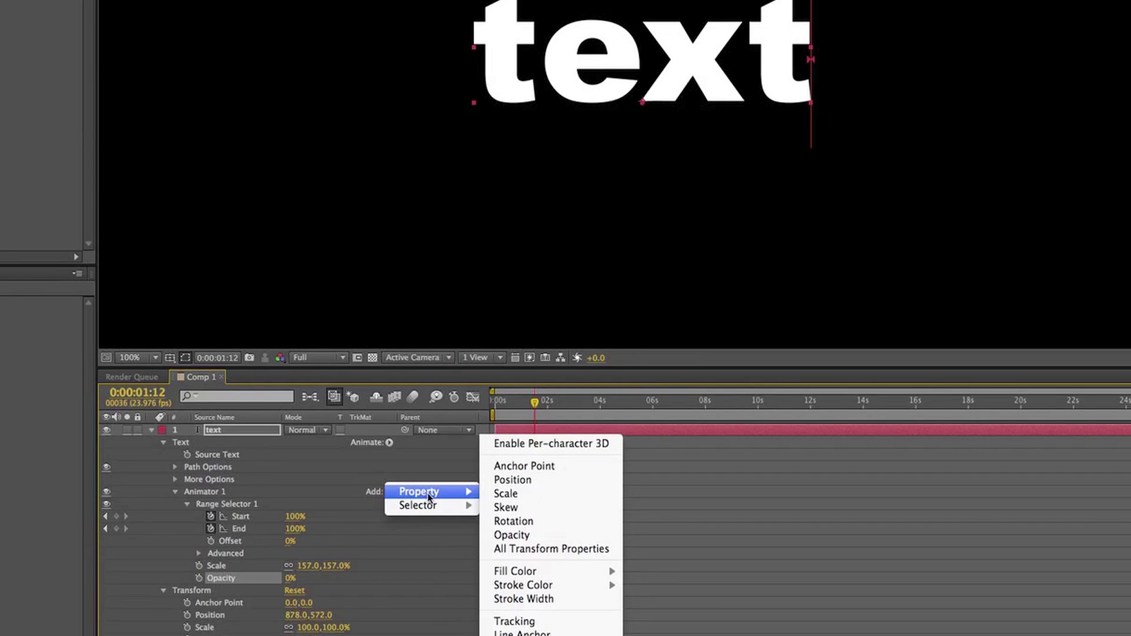
left_click(522, 508)
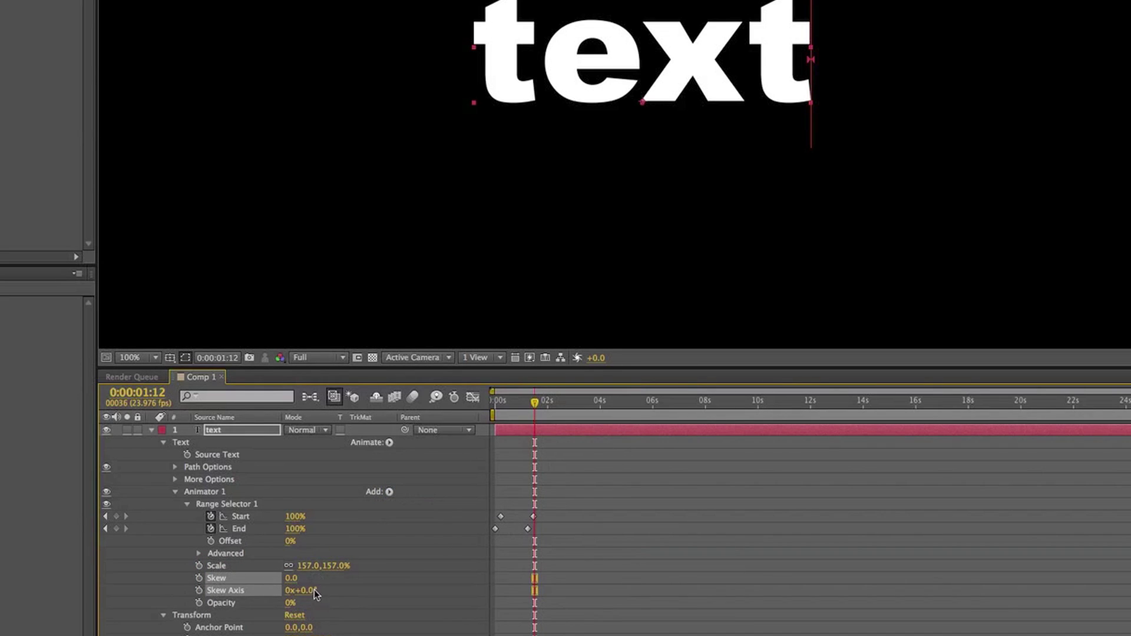
left_click_drag(290, 578, 321, 578)
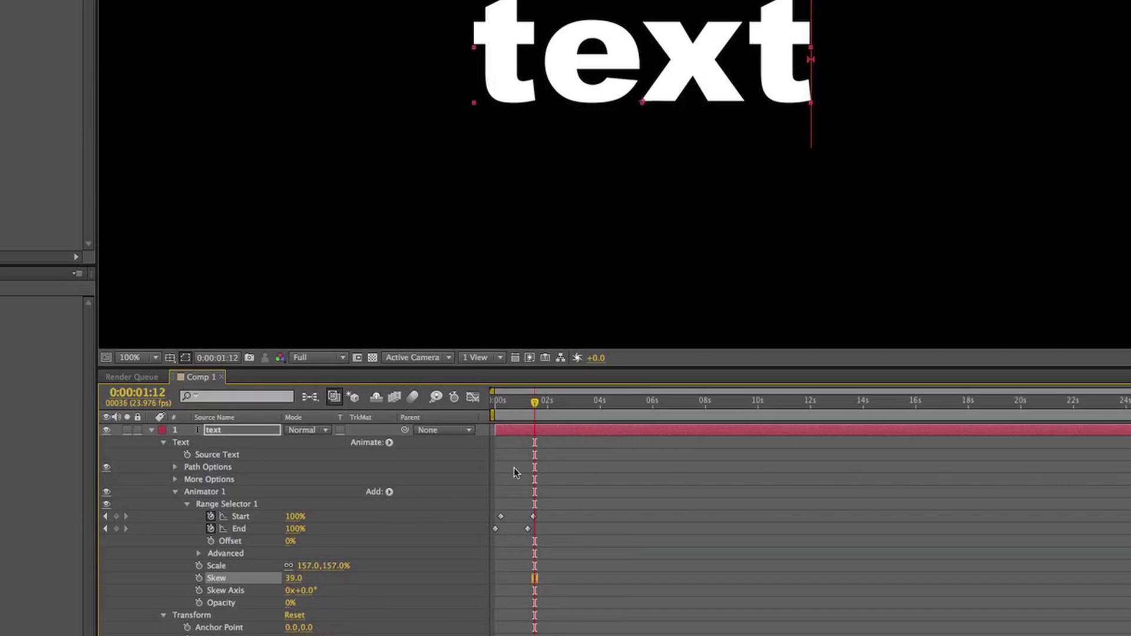
left_click_drag(535, 405, 463, 410)
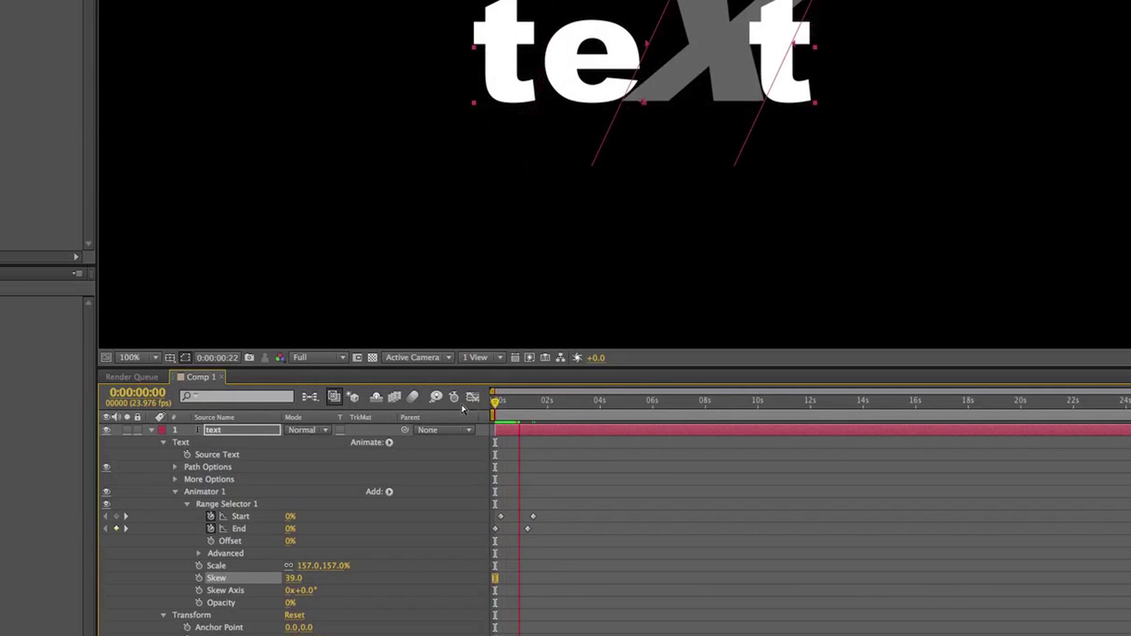
left_click(465, 405)
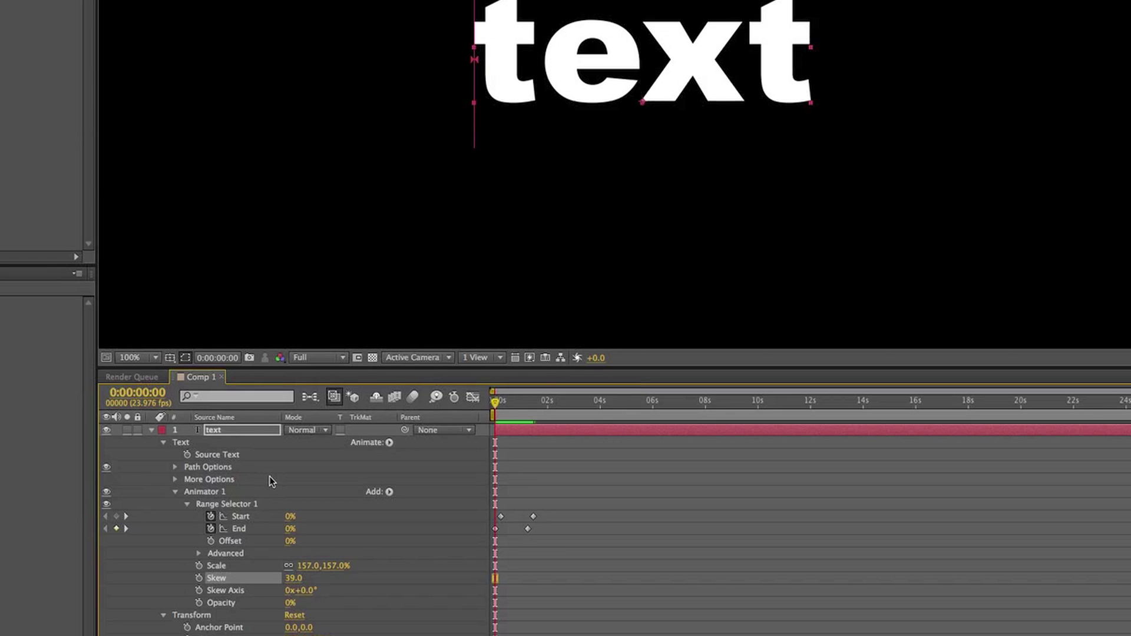
Enable per-character 3D and add an animator Position with Z set to -1807.
left_click(390, 443)
left_click(422, 442)
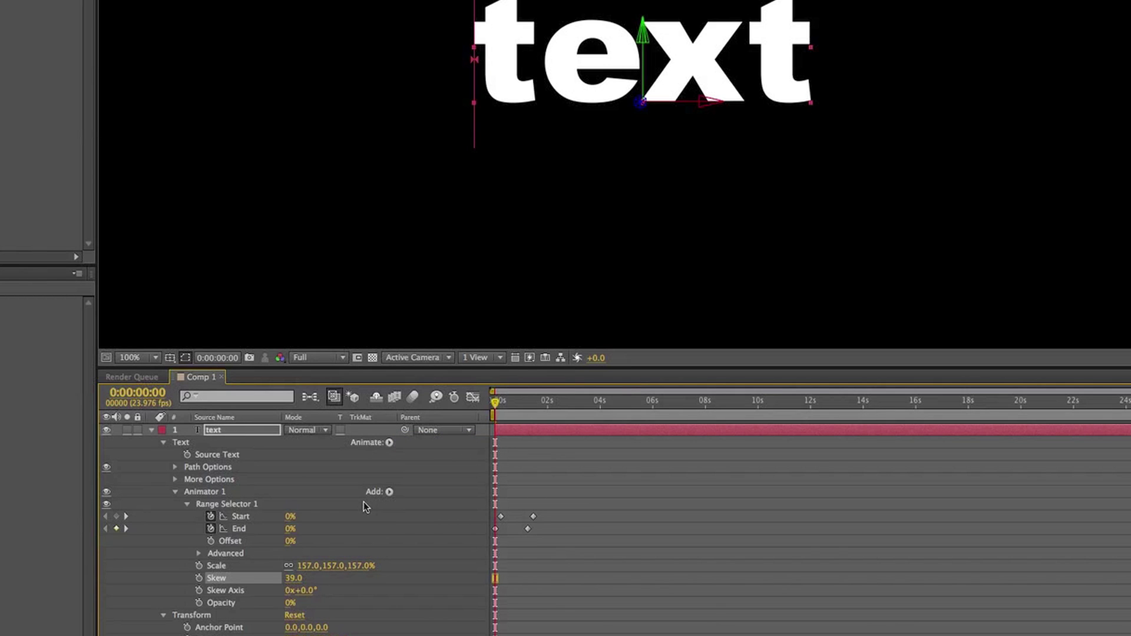
left_click(388, 492)
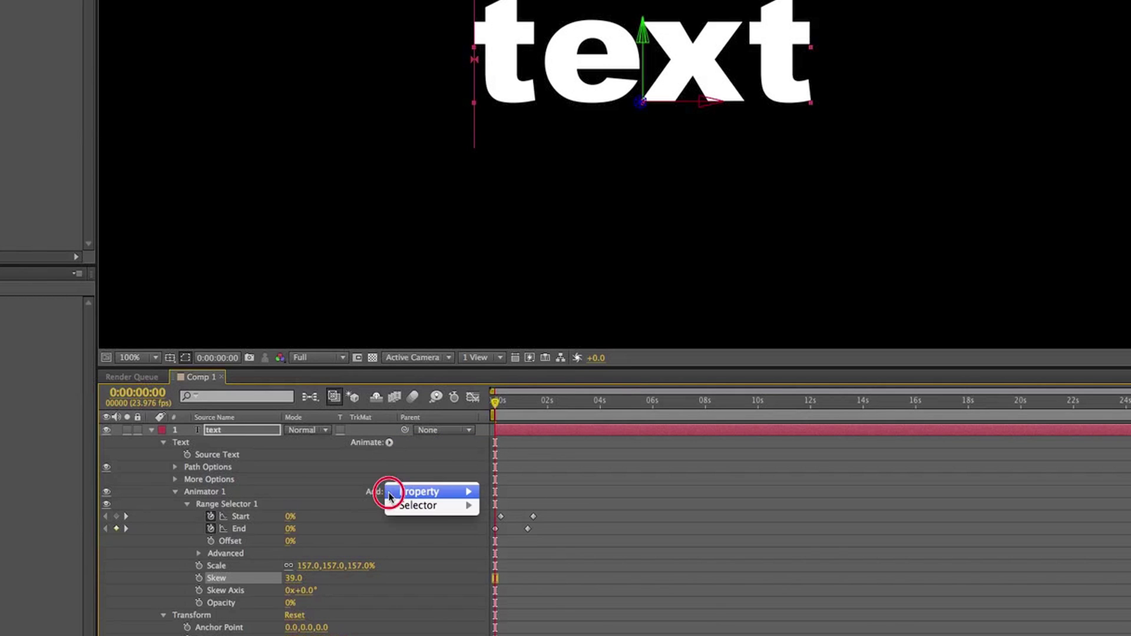
mouse_move(392, 494)
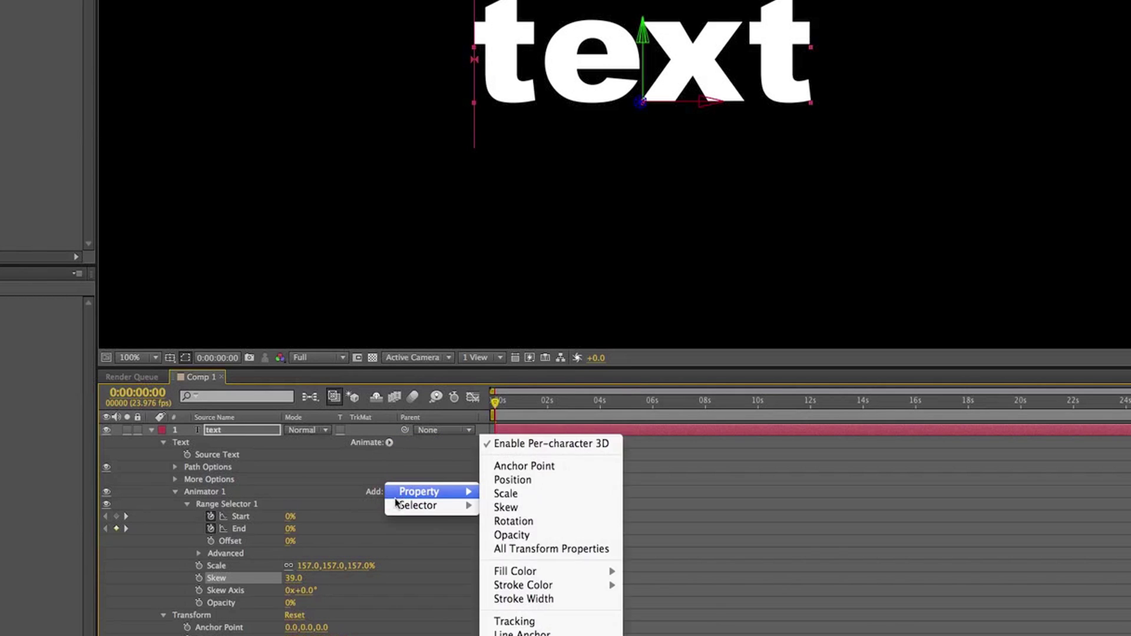
left_click(515, 480)
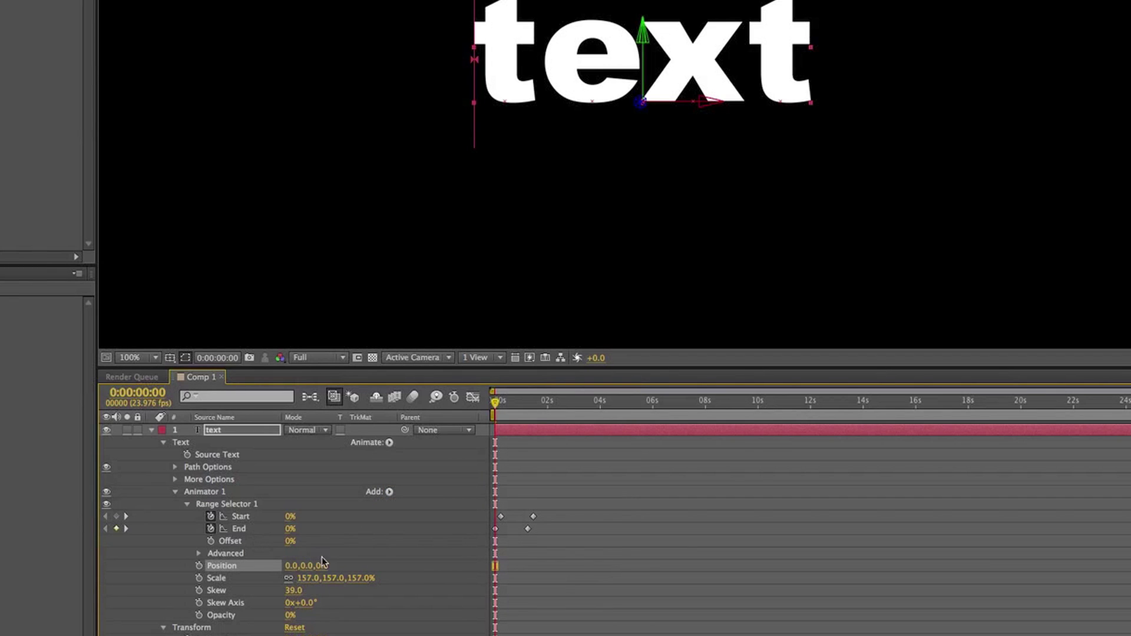
left_click_drag(322, 564, 303, 567)
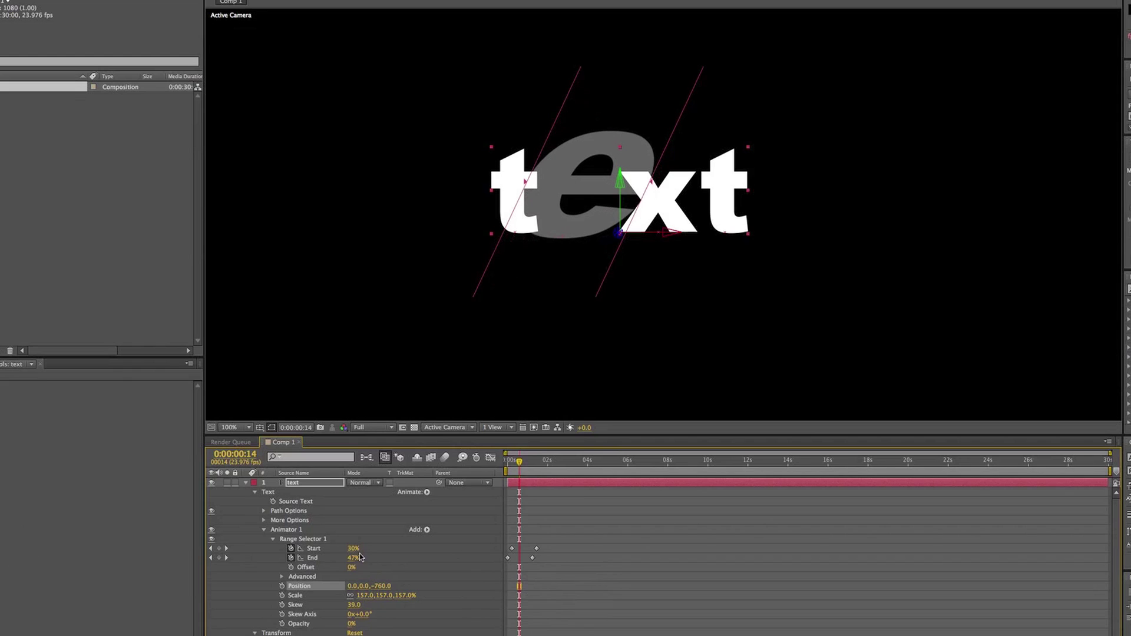
left_click_drag(389, 588, 183, 567)
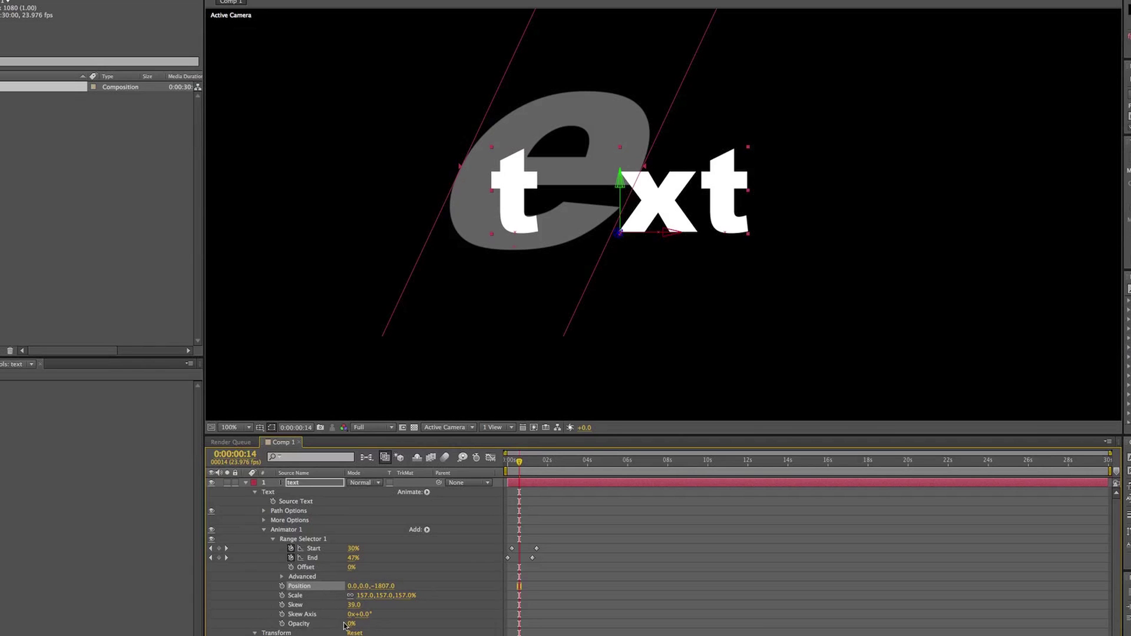
left_click(428, 530)
Add an animator Y Rotation of 0x+160° and preview the letters spinning in.
mouse_move(472, 535)
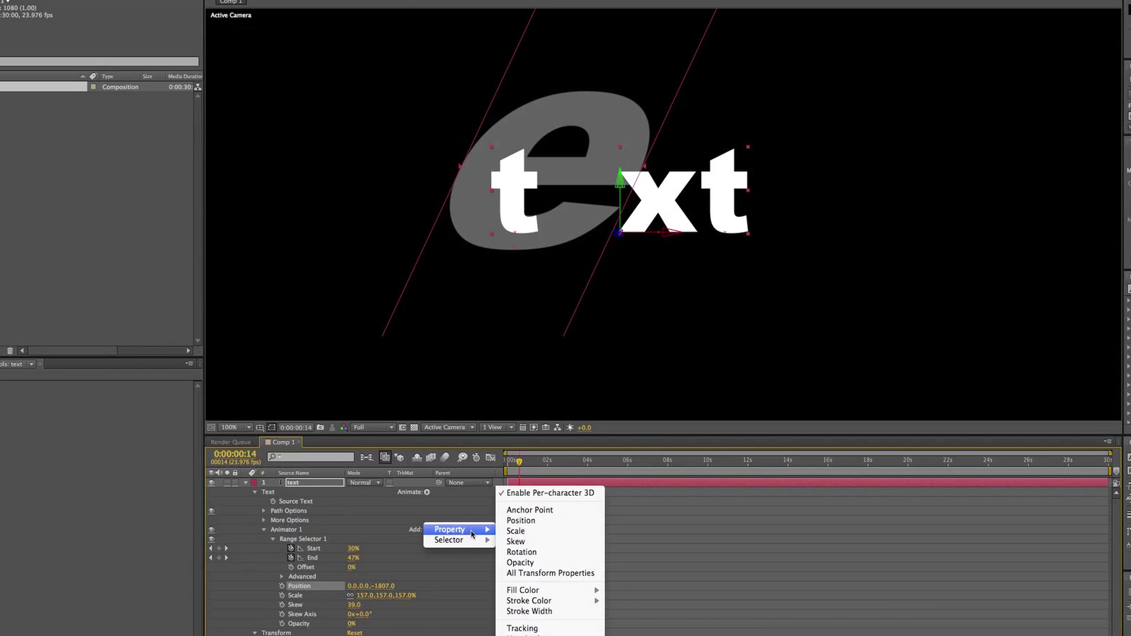
left_click(513, 553)
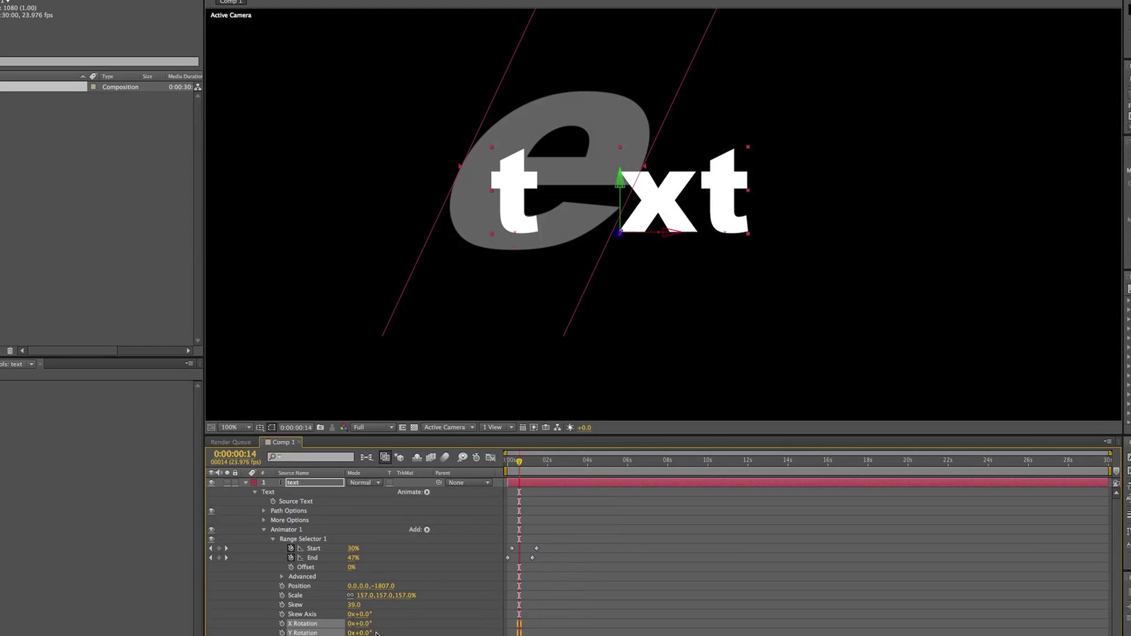
left_click_drag(367, 633, 458, 631)
left_click_drag(521, 466, 507, 461)
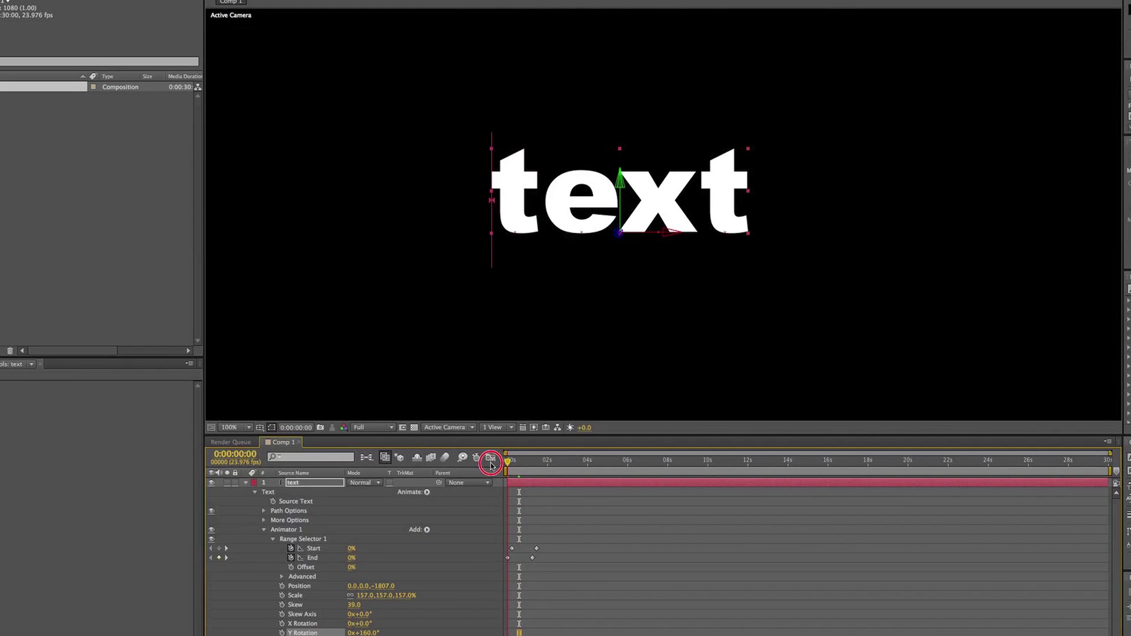
key("space")
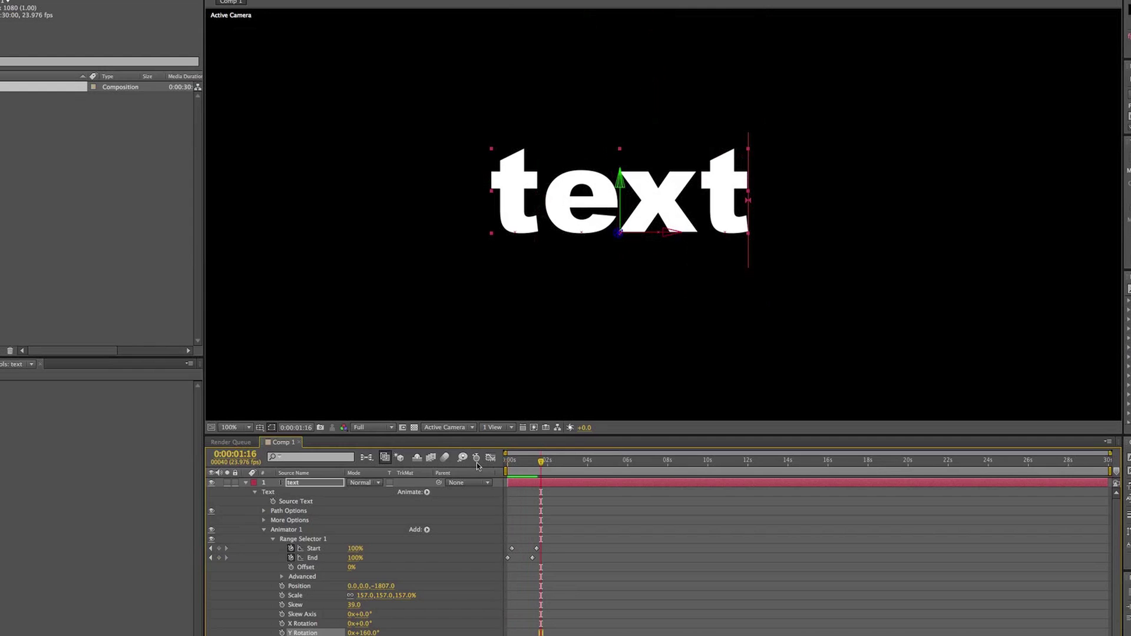
left_click_drag(519, 463, 493, 474)
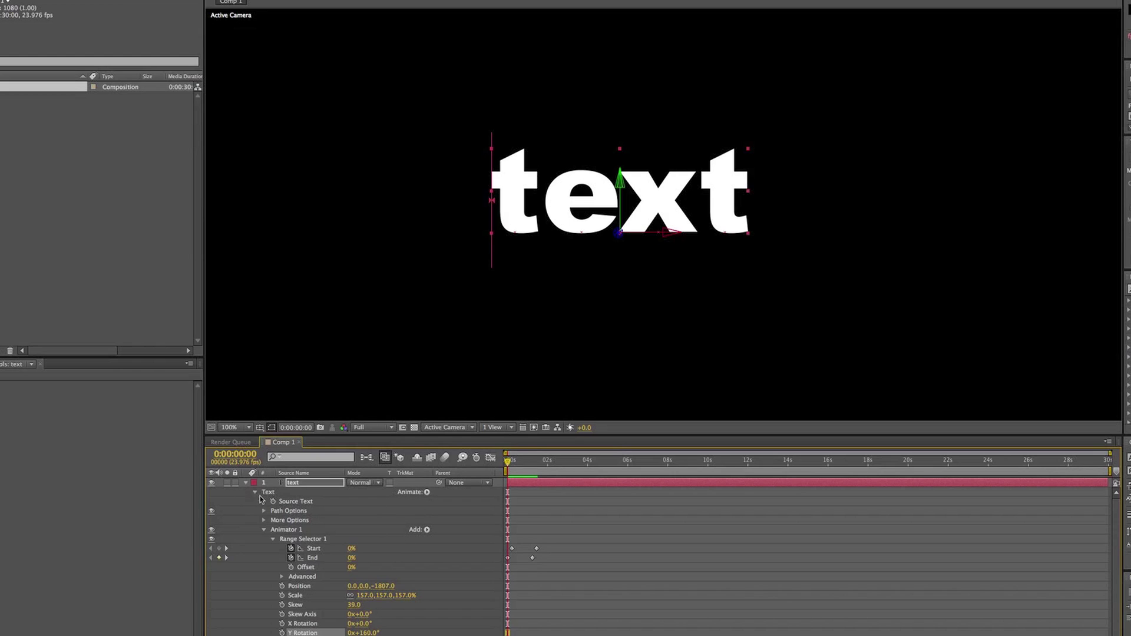
Set the layer's Transform Y Rotation to 0x-74° and park the playhead at 0:00:01:17.
left_click(255, 493)
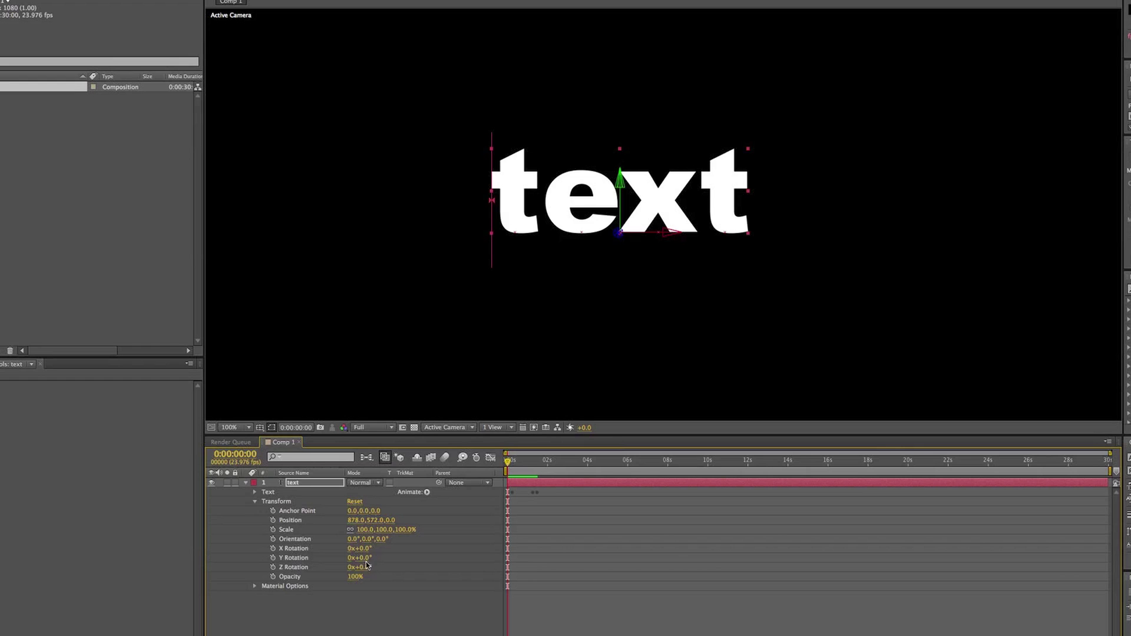
left_click_drag(366, 560, 325, 559)
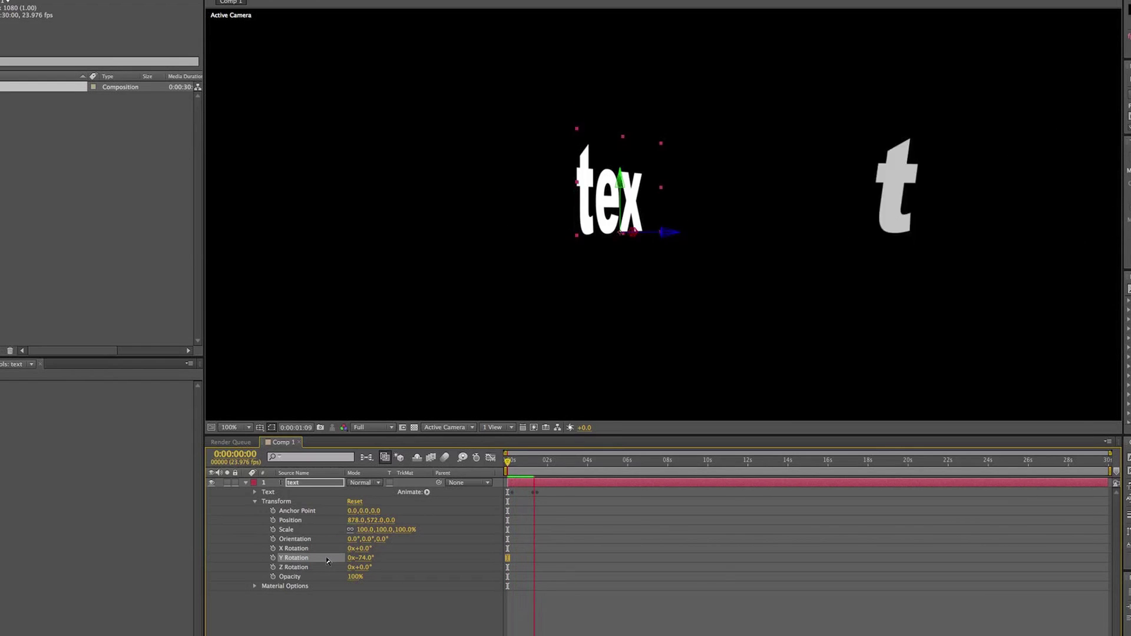
left_click(494, 463)
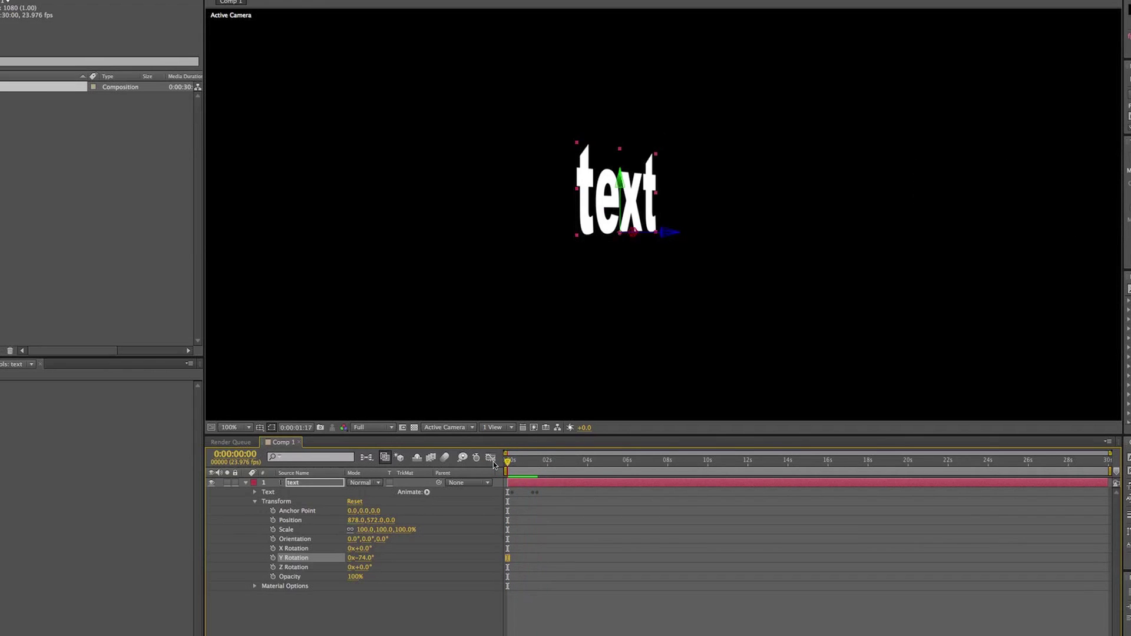
left_click(541, 457)
left_click(471, 433)
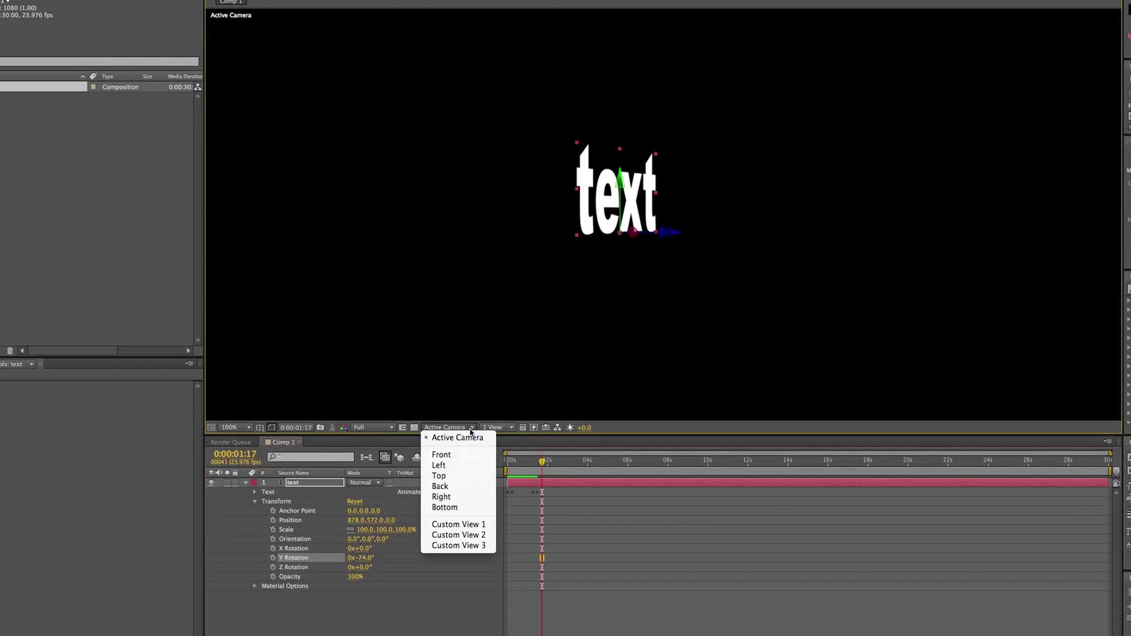
left_click(468, 523)
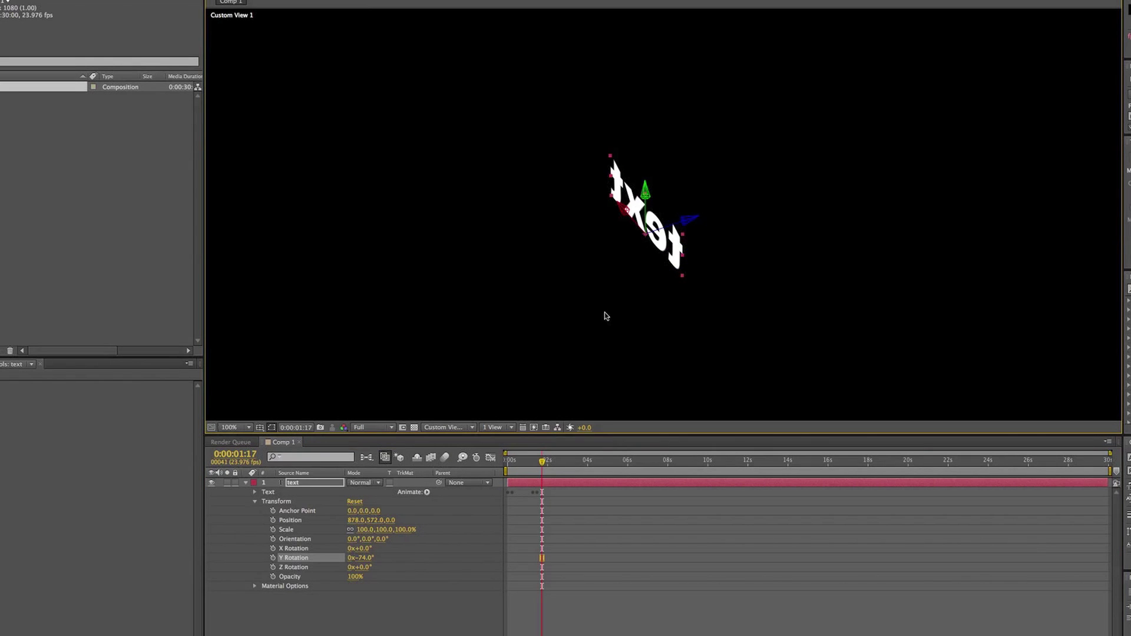
key("comma")
left_click_drag(543, 465, 505, 464)
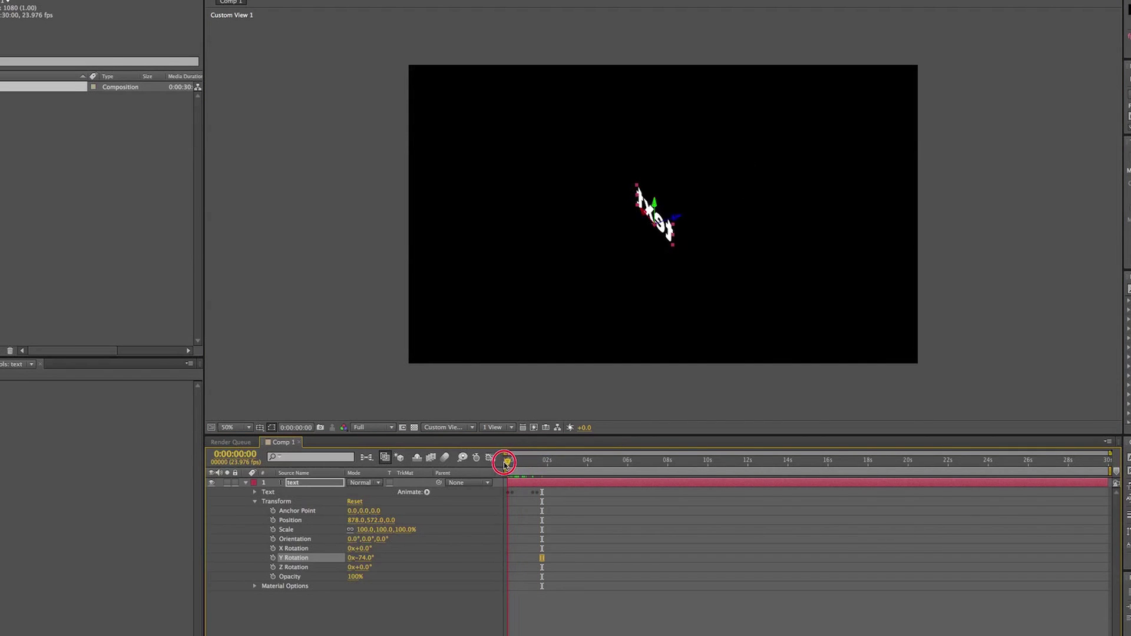
key("space")
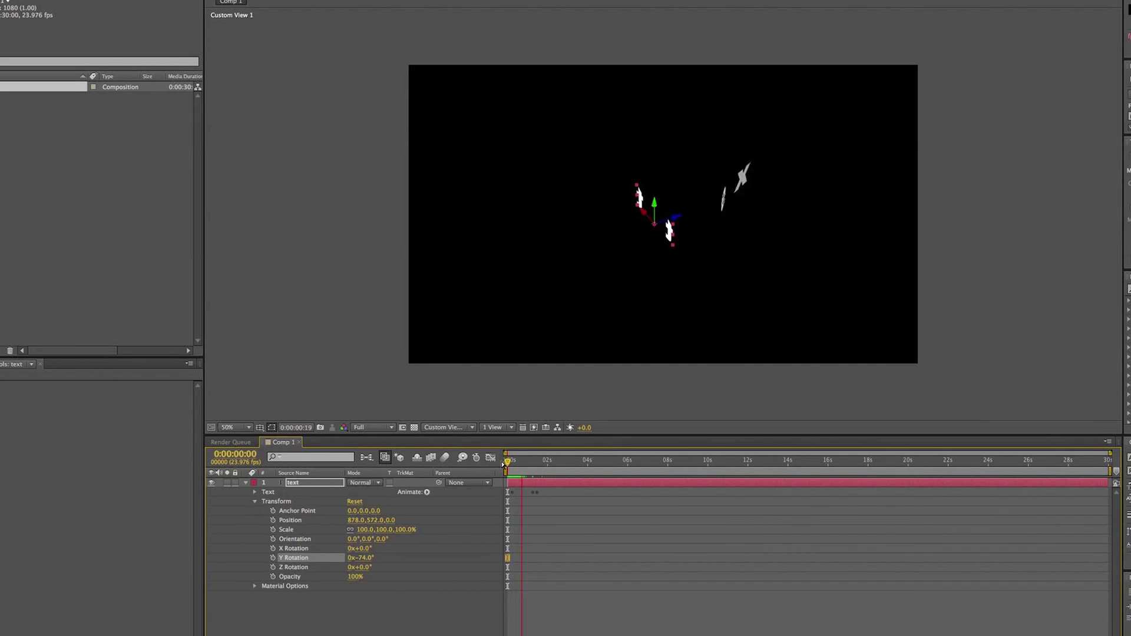